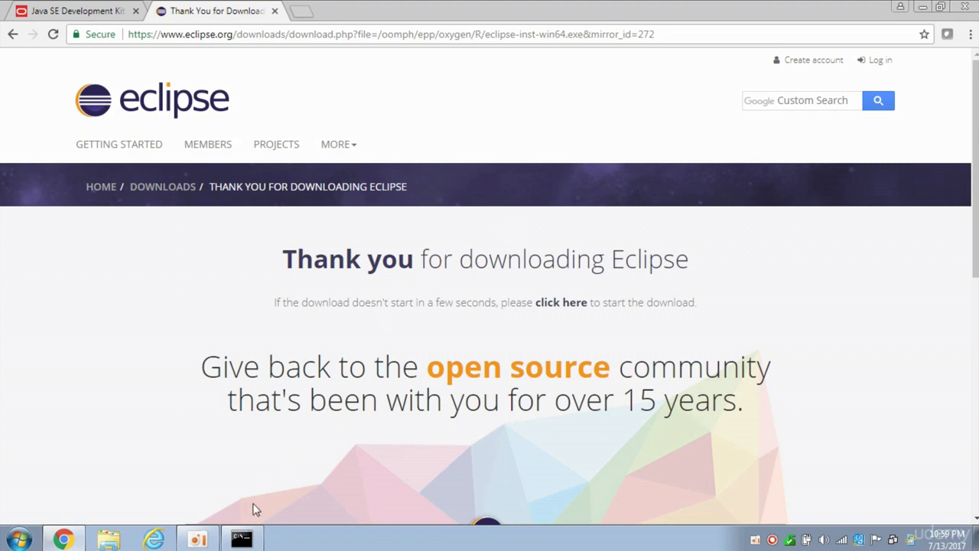
- Switch to the Command Prompt and check the installed Java runtime with java -version
click(240, 542)
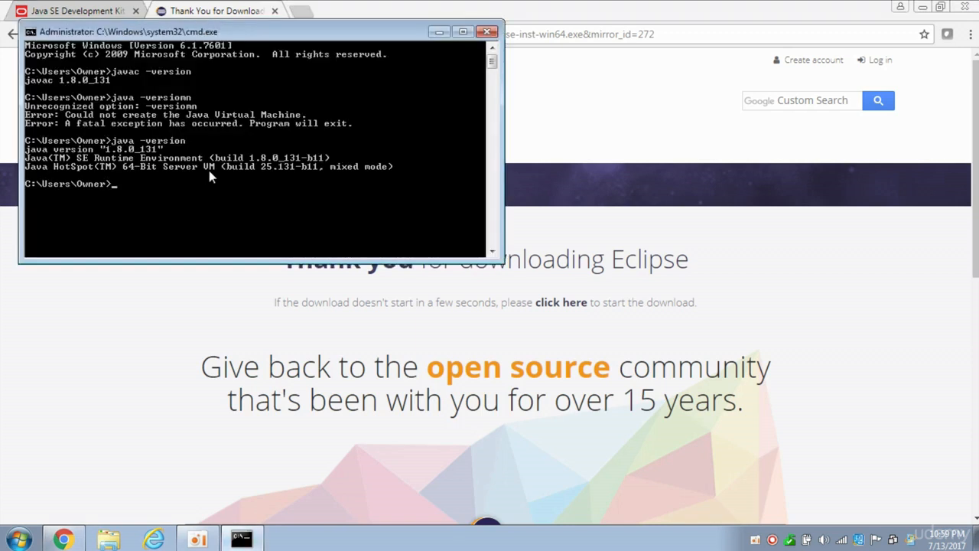
text(java -version)
key(Return)
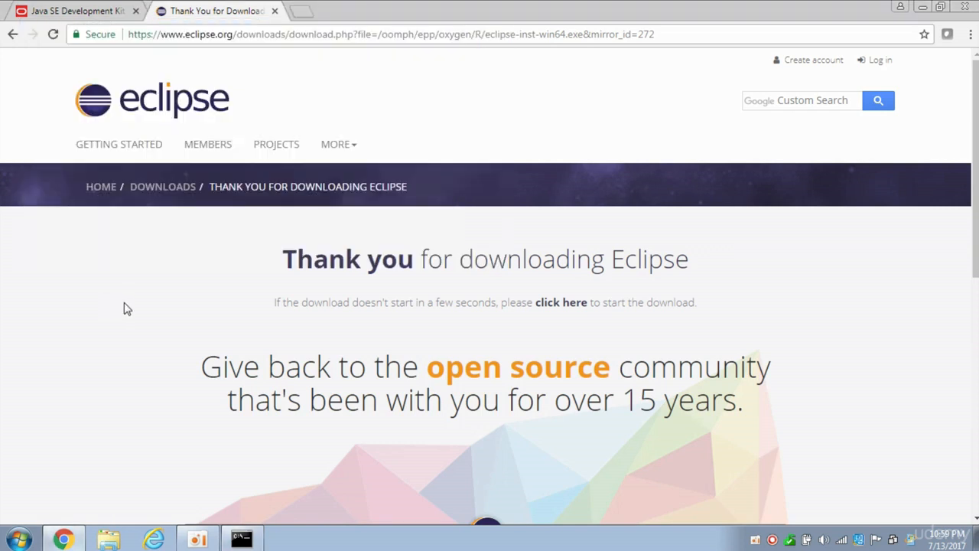
- Search the web for "jdk 9 early access" in a new browser tab and open the JDK 9 Early-Access Builds page on Java.net
click(125, 308)
click(303, 12)
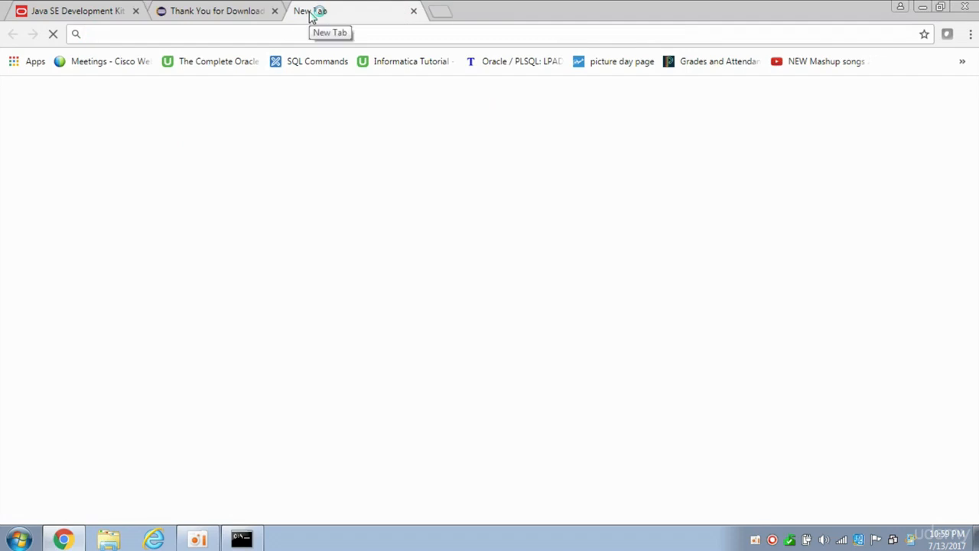
text(jdk )
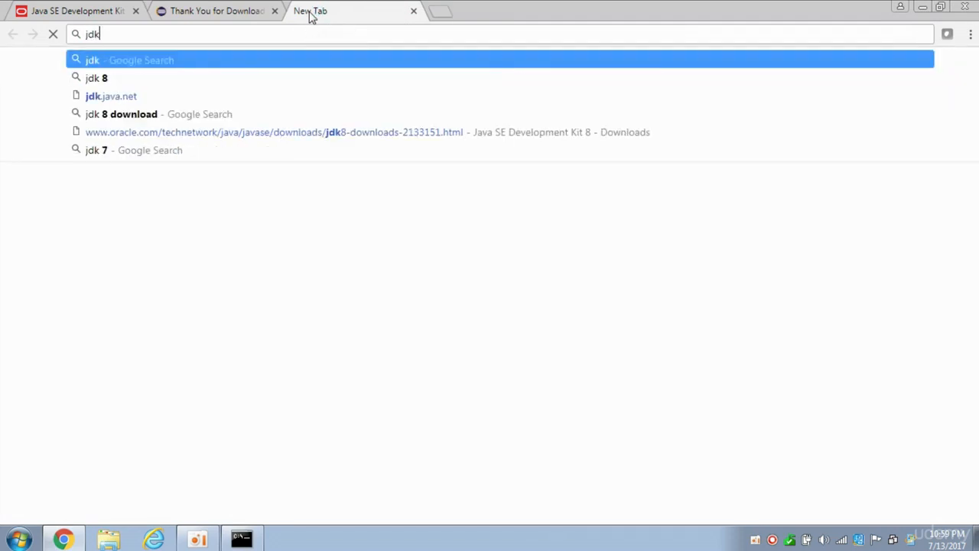
text(9 early access)
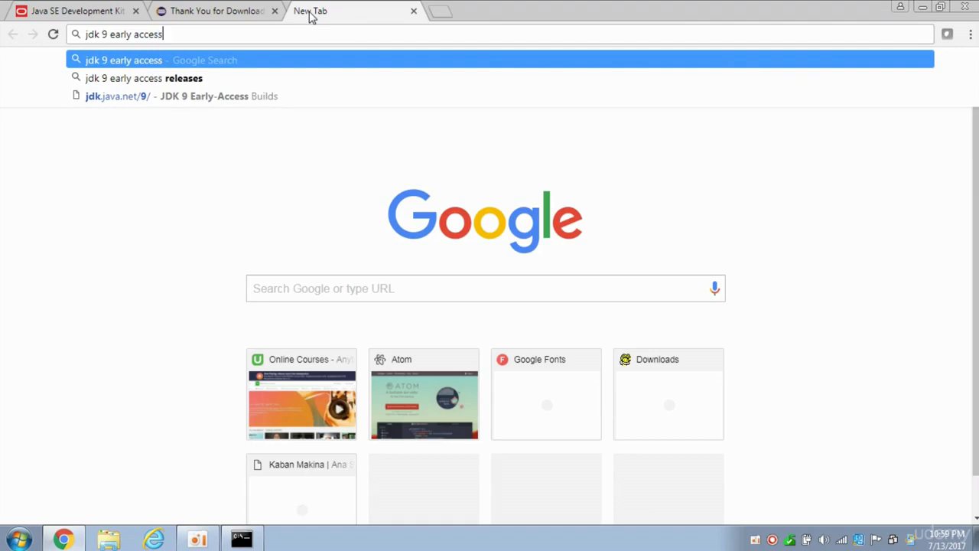
key(Return)
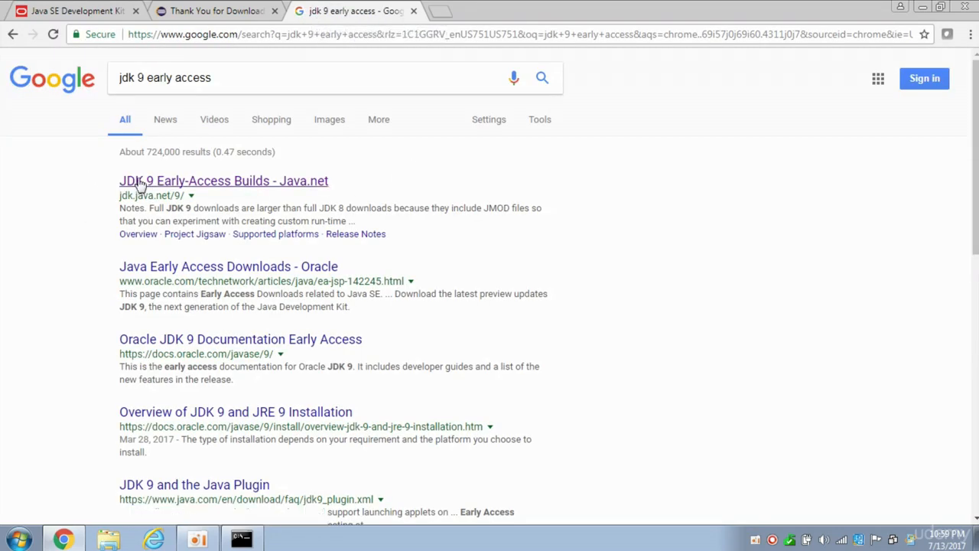
click(216, 184)
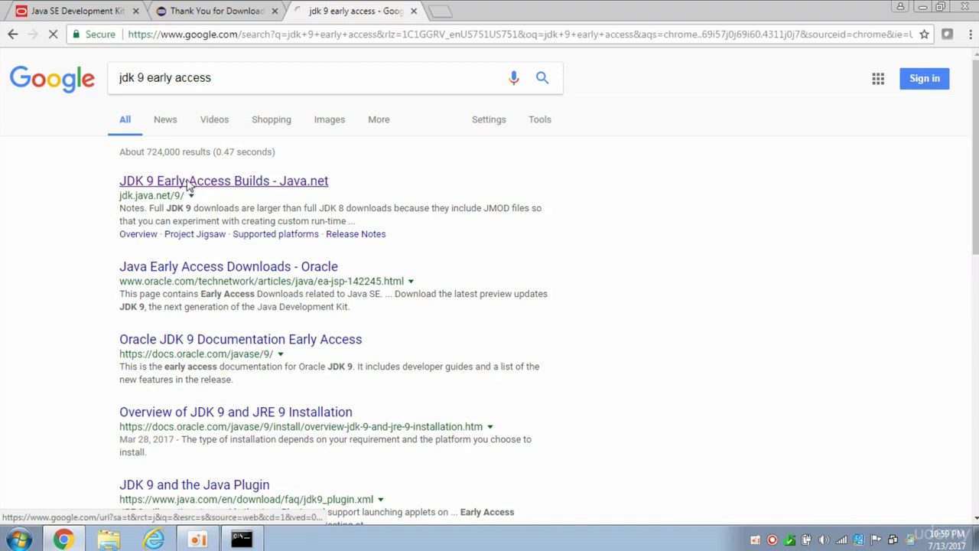
click(188, 184)
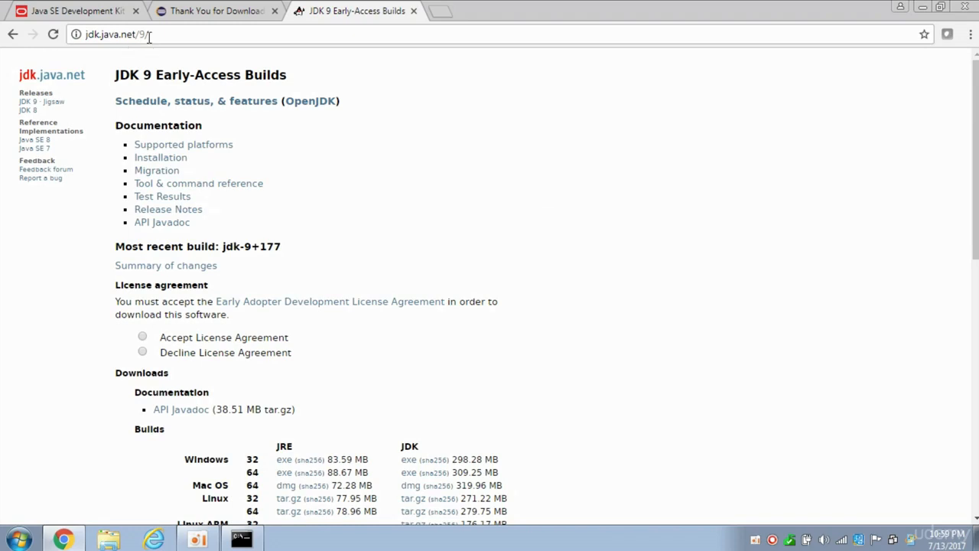
- Accept the early adopter license agreement and download the 64-bit Windows JDK 9 installer
click(144, 337)
scroll(313, 334, down, 3)
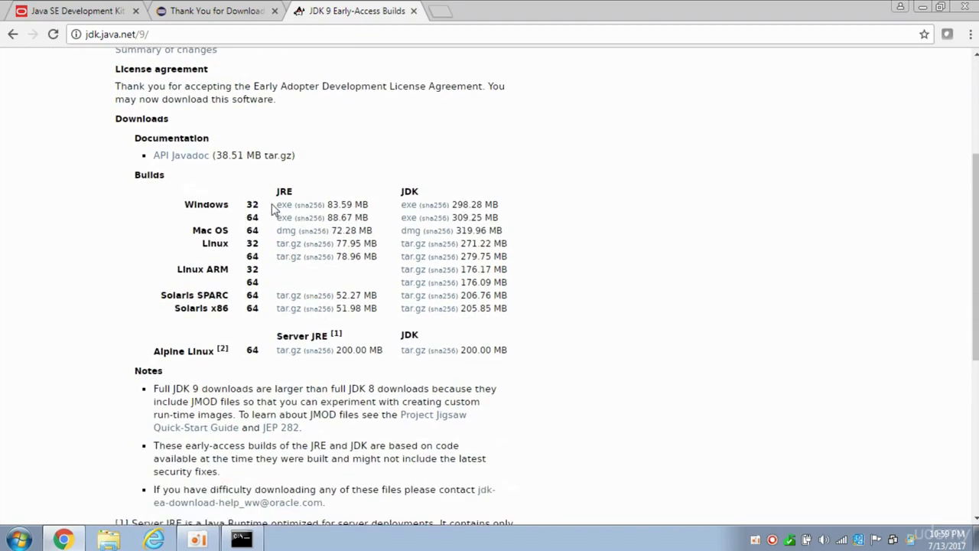
double_click(409, 191)
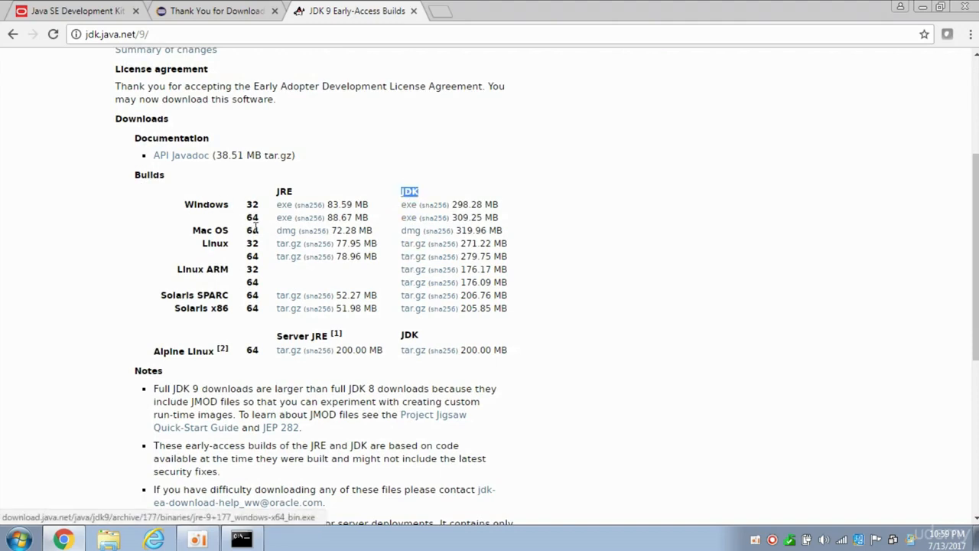
click(409, 221)
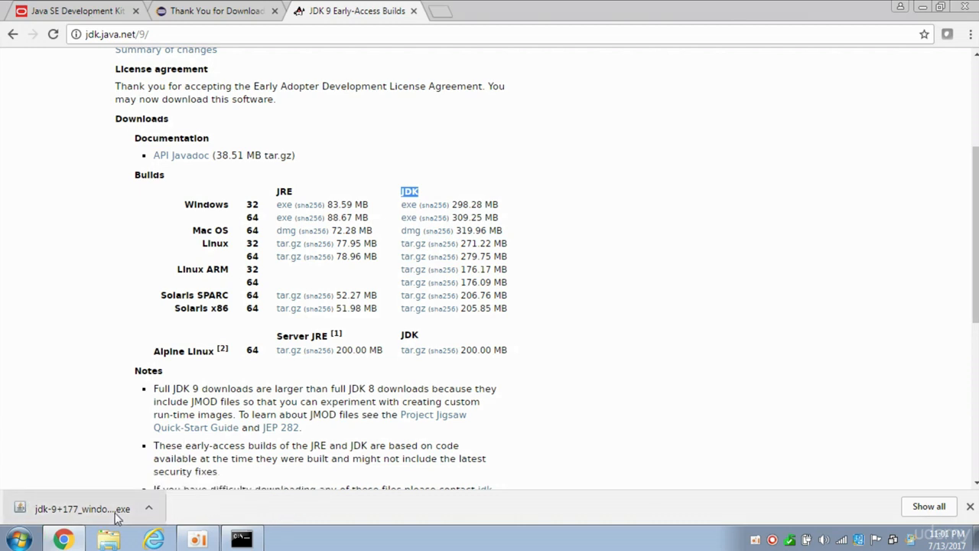
- Run the downloaded JDK 9 installer and complete setup with the default features, installing to C:\Program Files\Java\jdk-9 and C:\Program Files\Java\jre-9
click(116, 512)
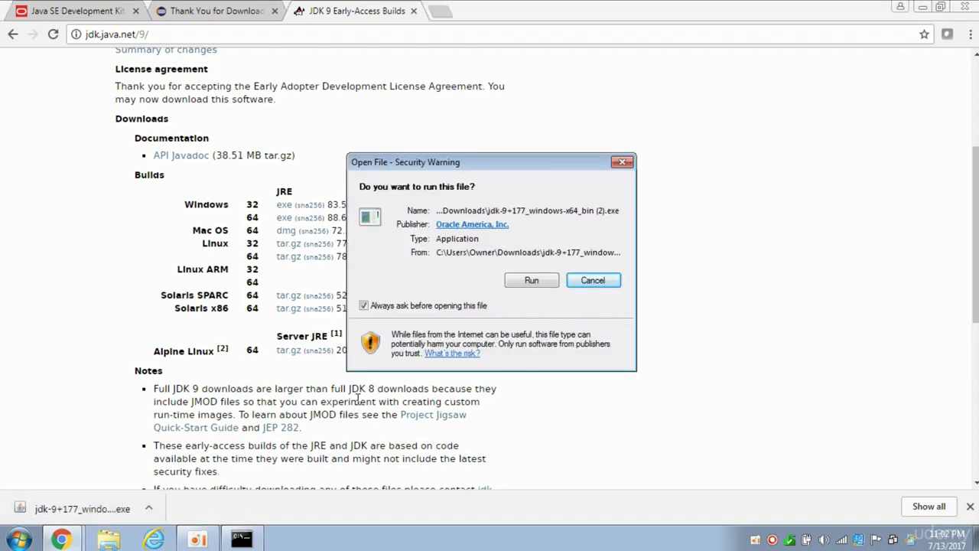
click(532, 281)
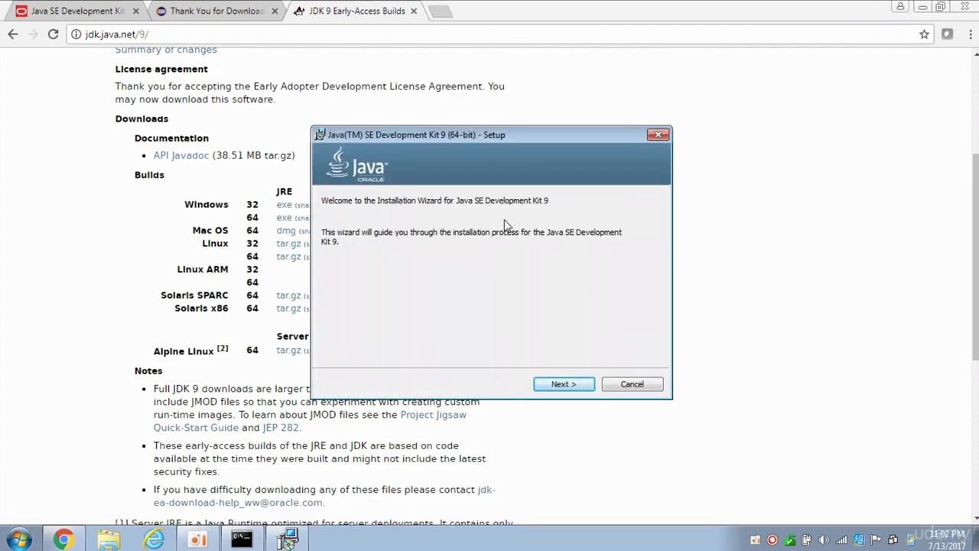
click(565, 385)
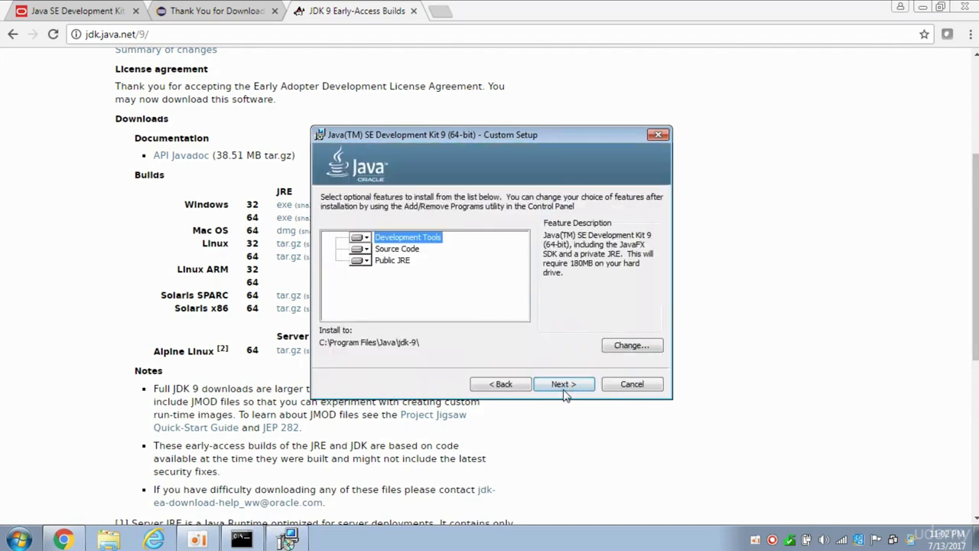
click(564, 388)
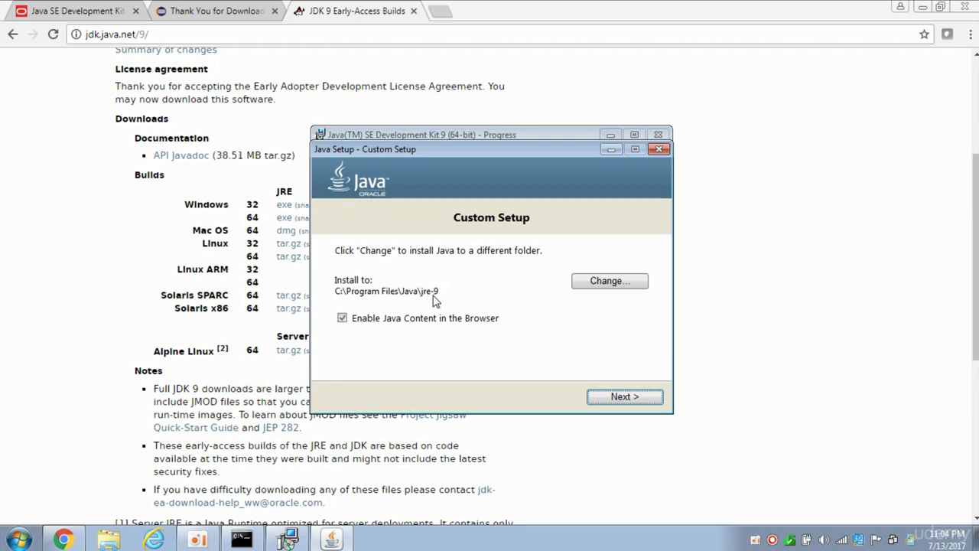
click(608, 401)
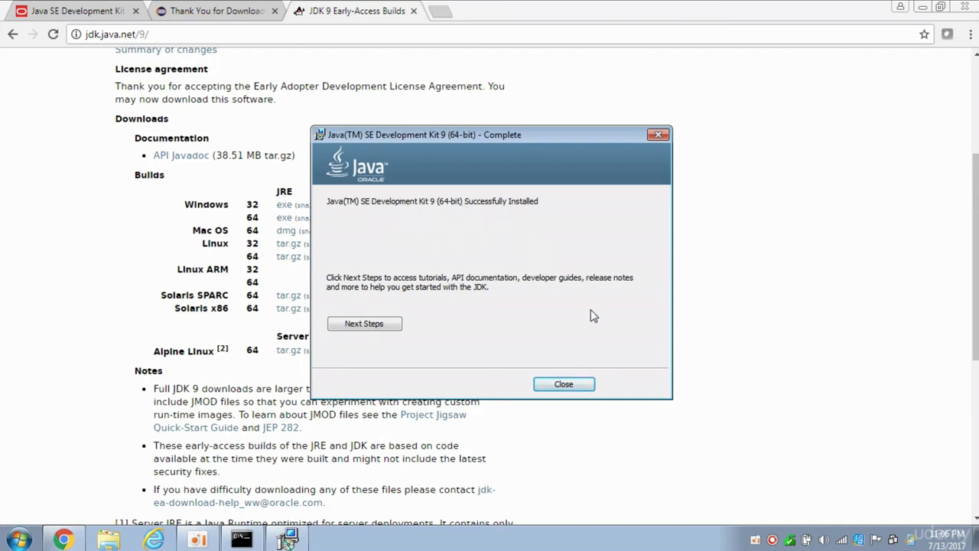
click(563, 385)
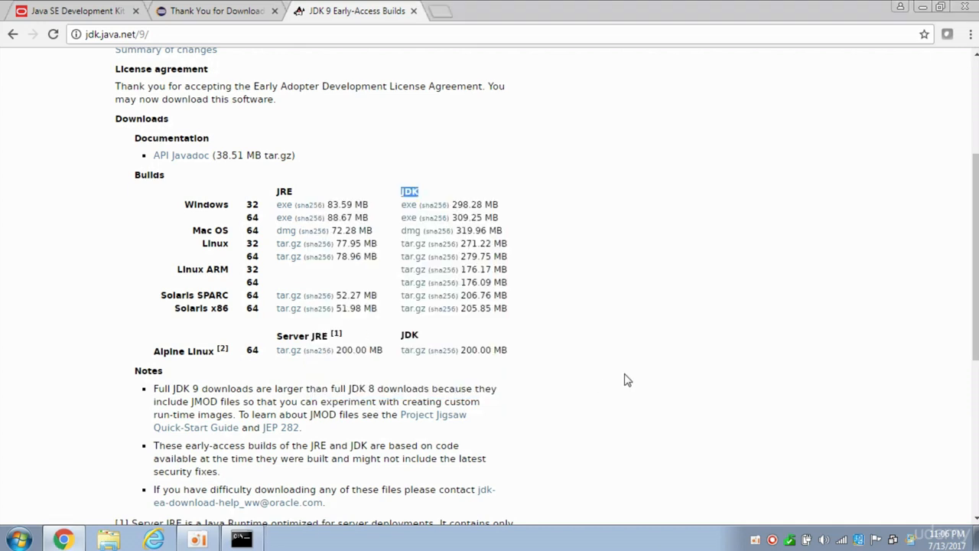
- Check the Java runtime and compiler versions in the Command Prompt with java -version and javac -version
click(242, 539)
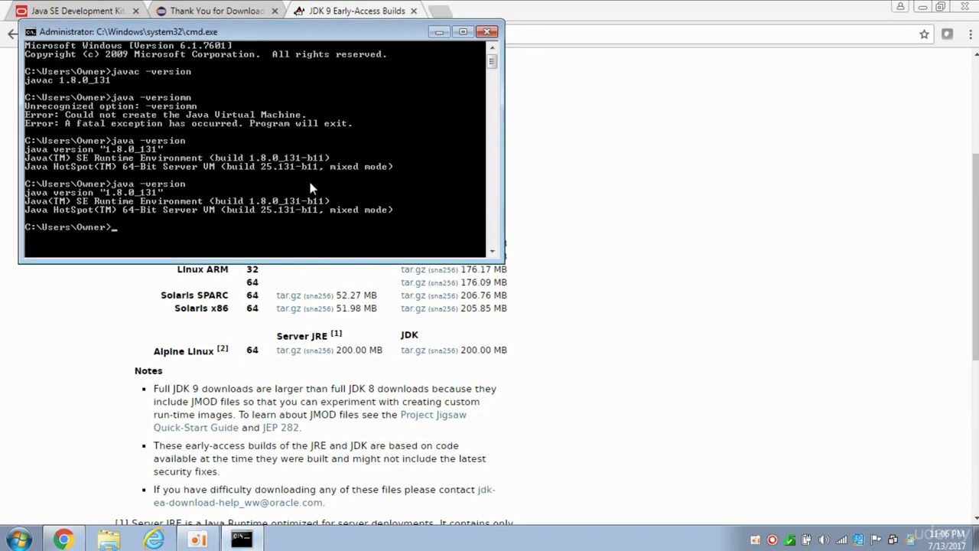
text(java -version)
key(Return)
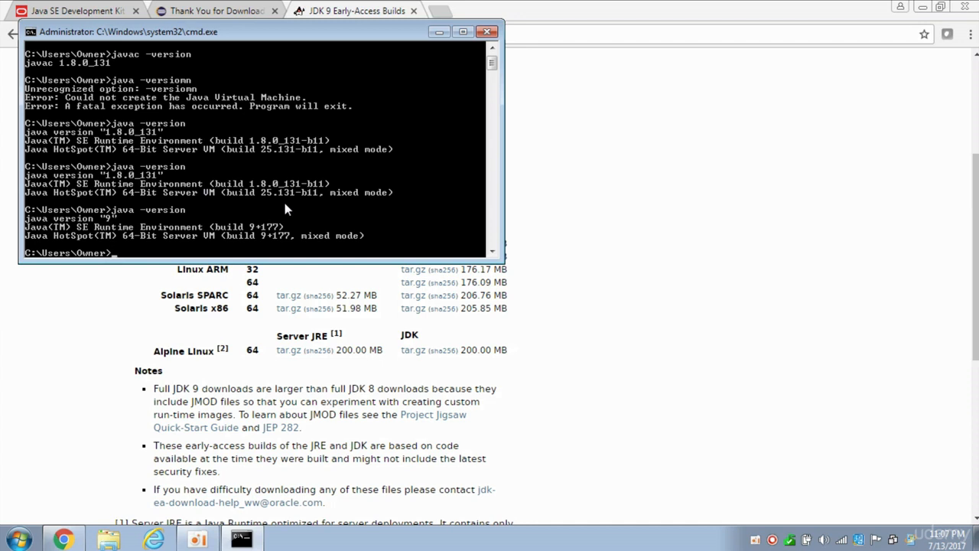
text(javac -version)
key(Return)
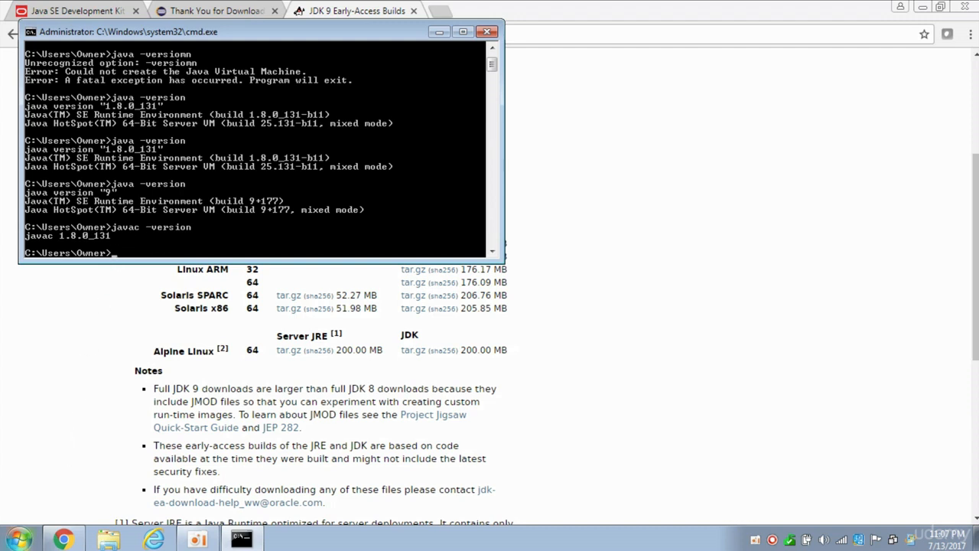
- Open the PATH user variable for editing in the Environment Variables of the advanced system settings
click(18, 539)
click(237, 351)
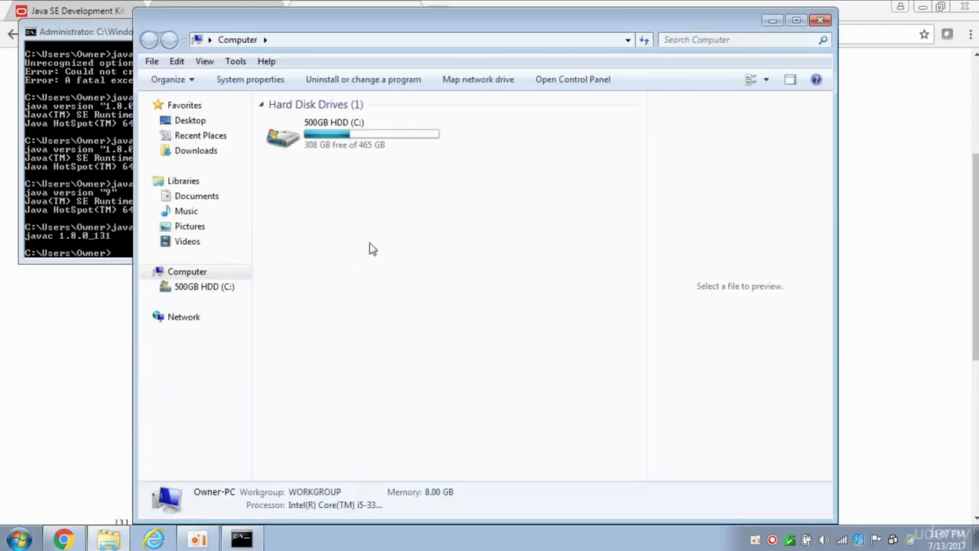
right_click(410, 218)
click(459, 368)
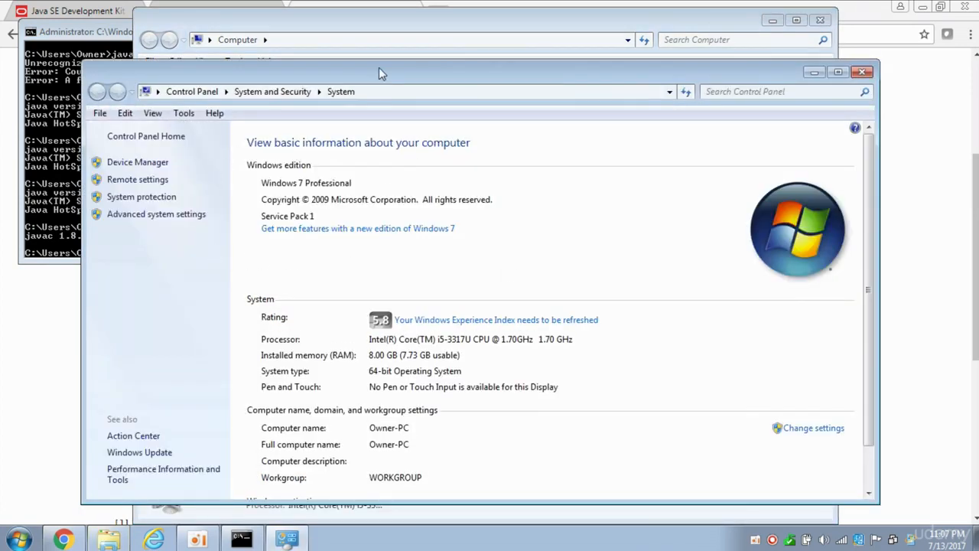
click(162, 218)
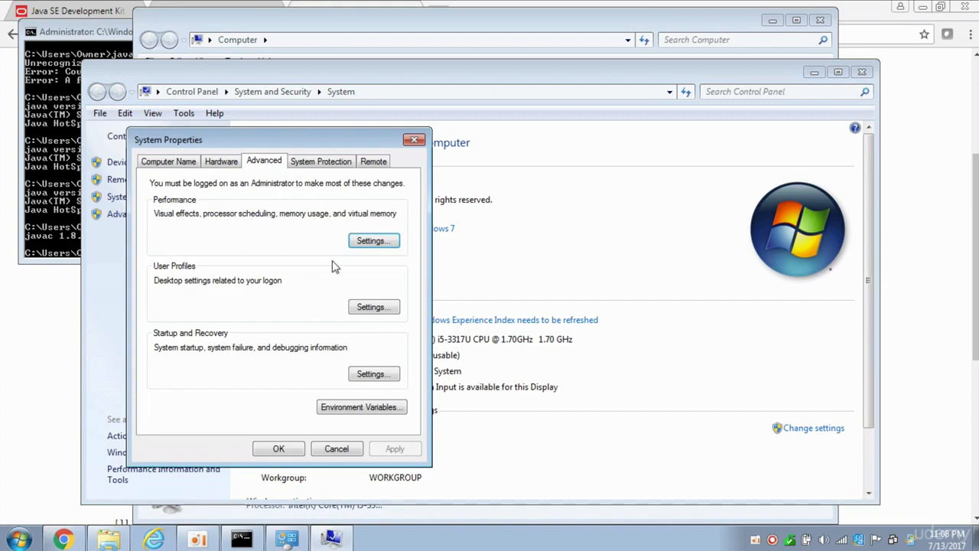
click(366, 414)
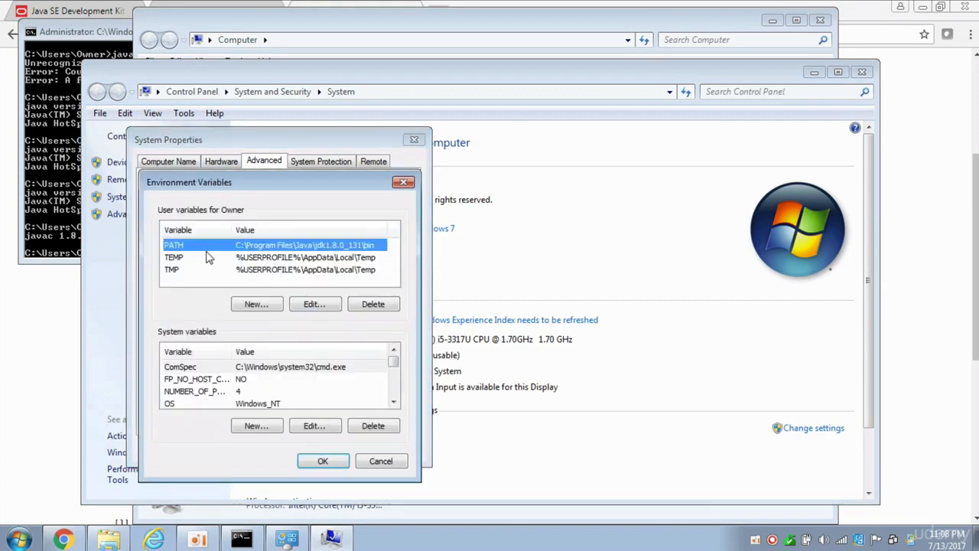
click(314, 304)
click(290, 276)
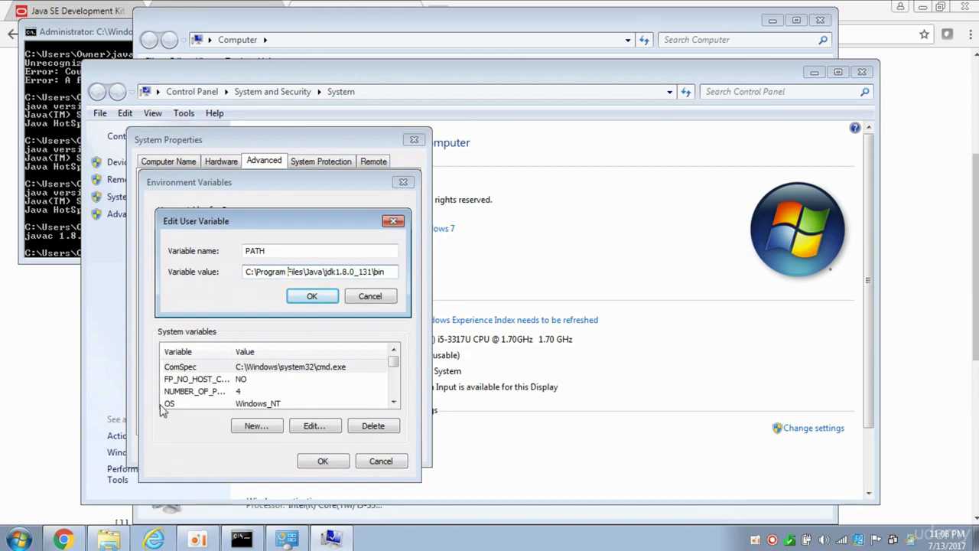
- Switch to the Computer window in Windows Explorer and browse to C:\Program Files\Java
mouse_move(115, 541)
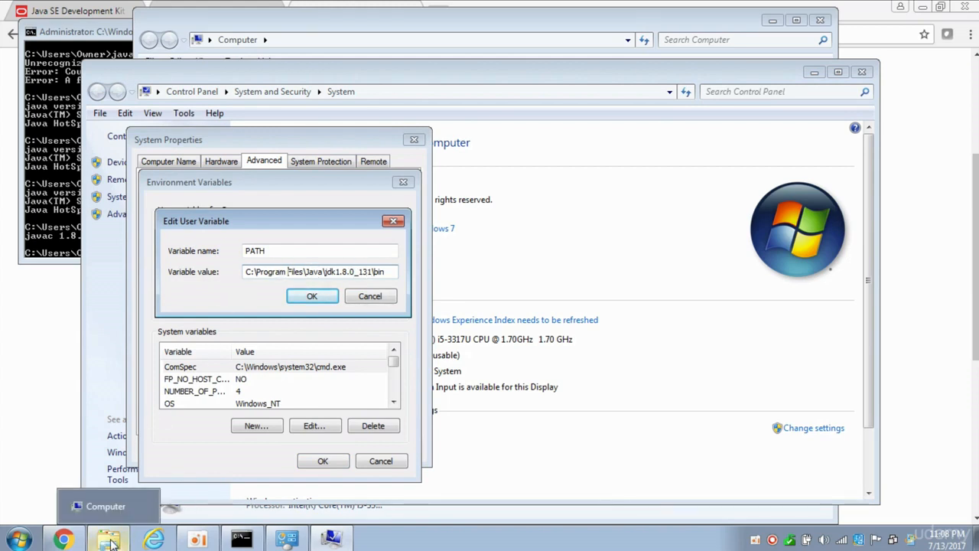
click(115, 540)
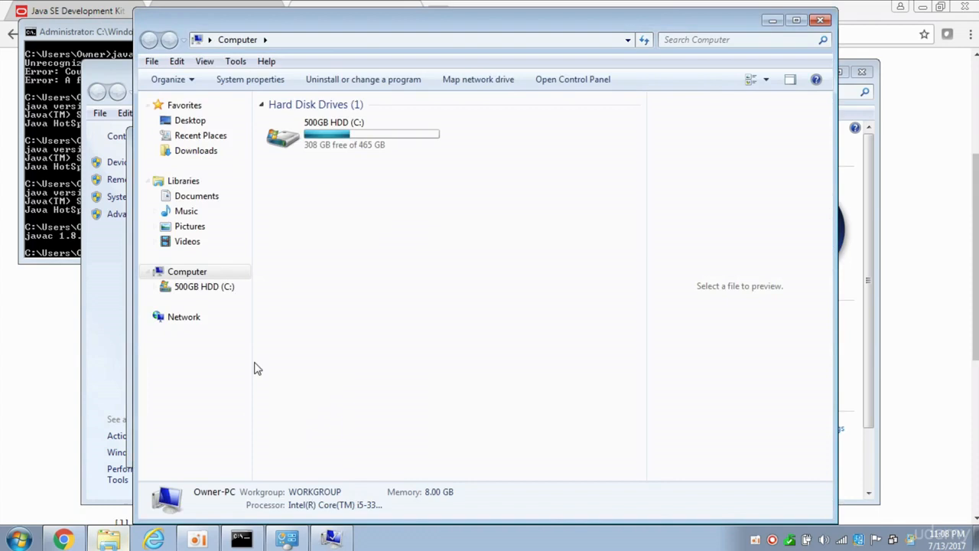
double_click(343, 131)
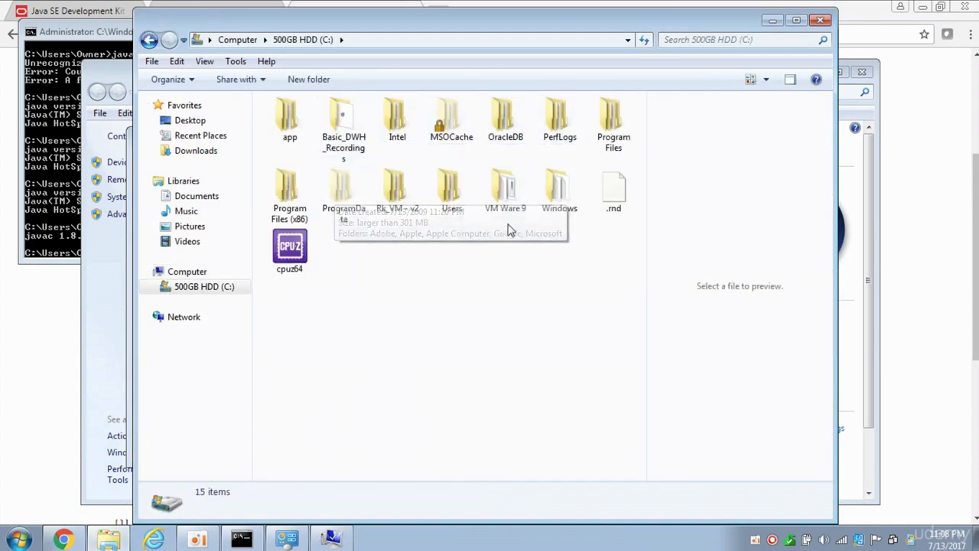
double_click(612, 123)
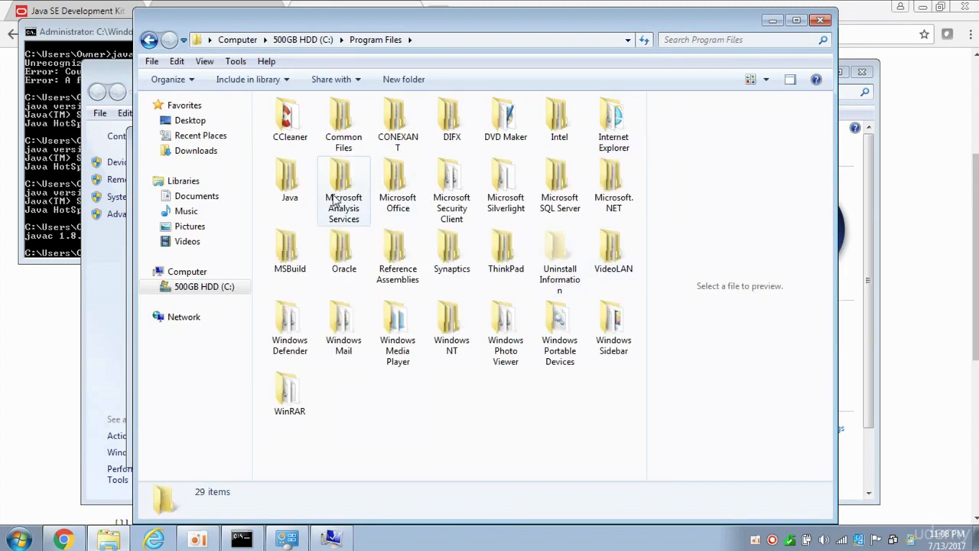
double_click(289, 184)
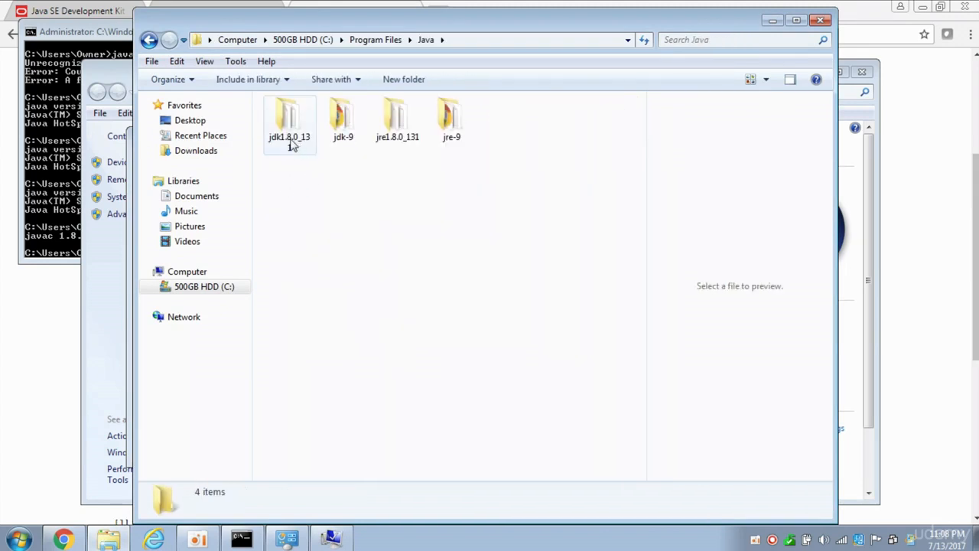
- Examine the Java 8 and Java 9 JDK and JRE folders, and open the jdk-9 folder
mouse_move(293, 147)
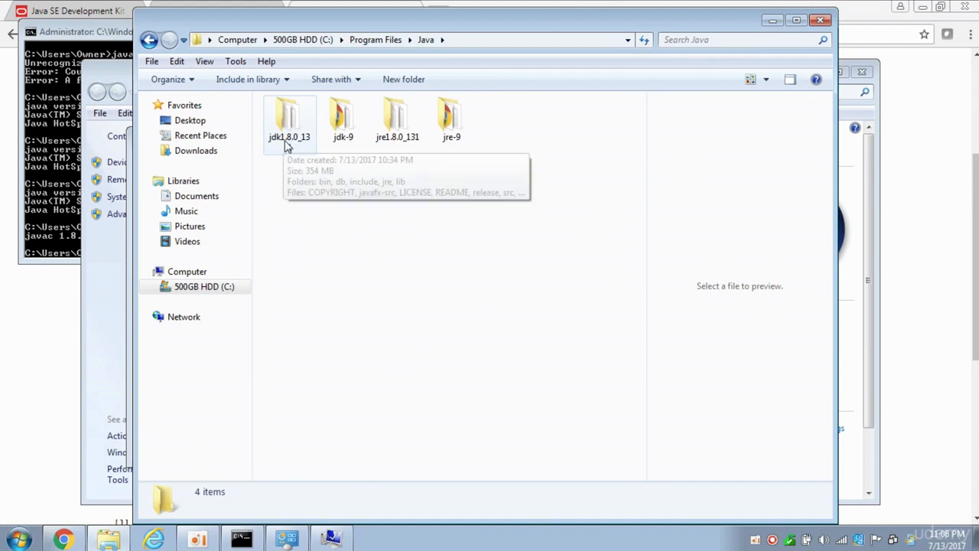
click(397, 143)
click(413, 201)
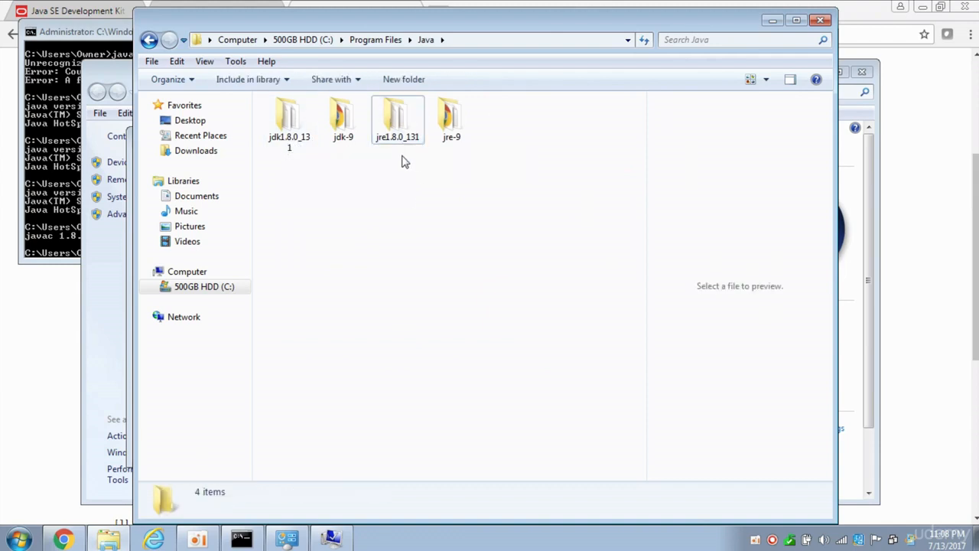
click(349, 146)
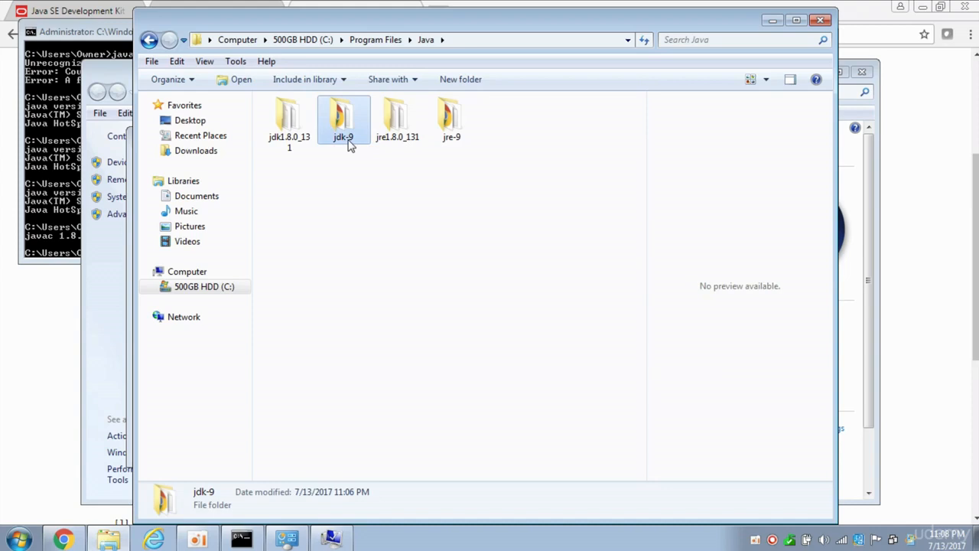
click(449, 141)
click(429, 180)
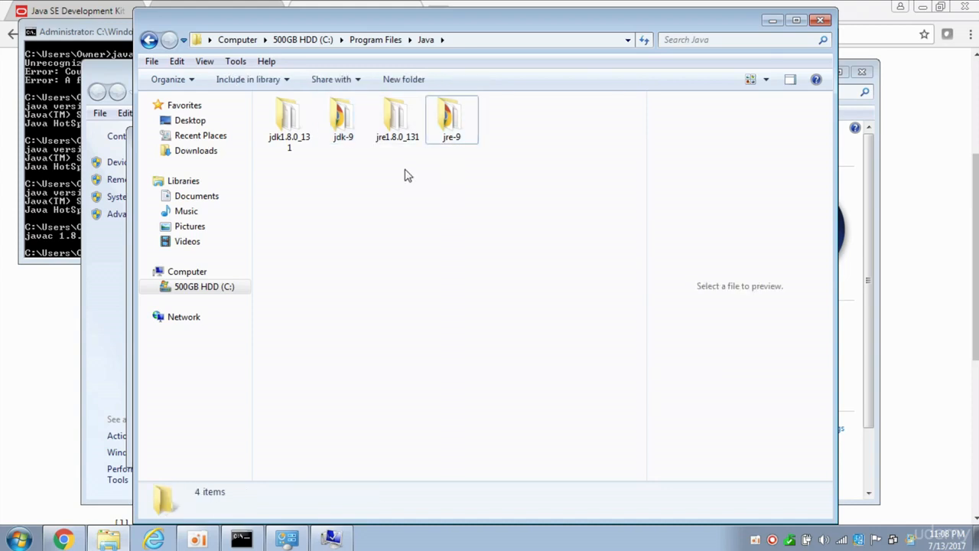
double_click(343, 135)
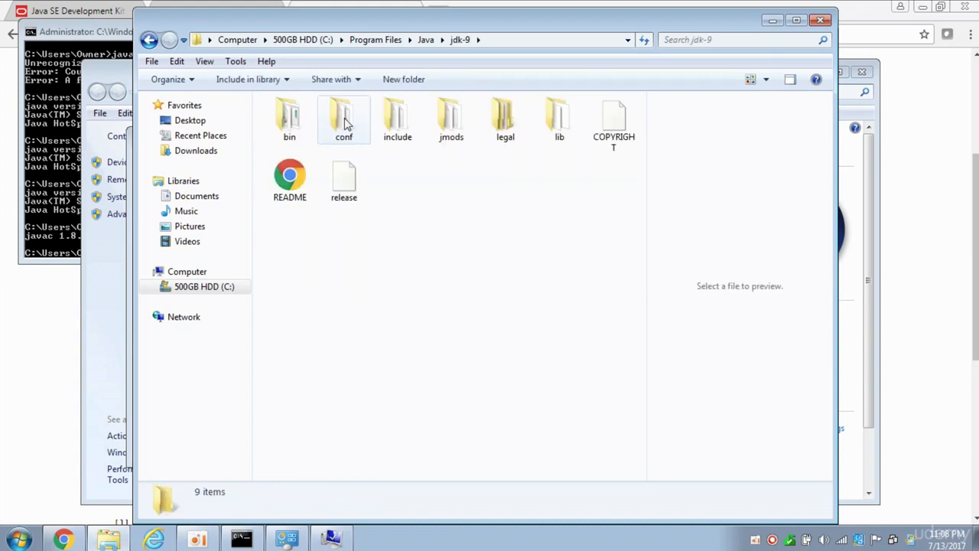
- Open the bin folder inside jdk-9, select the javac application, and copy the folder's full path
click(292, 117)
double_click(291, 118)
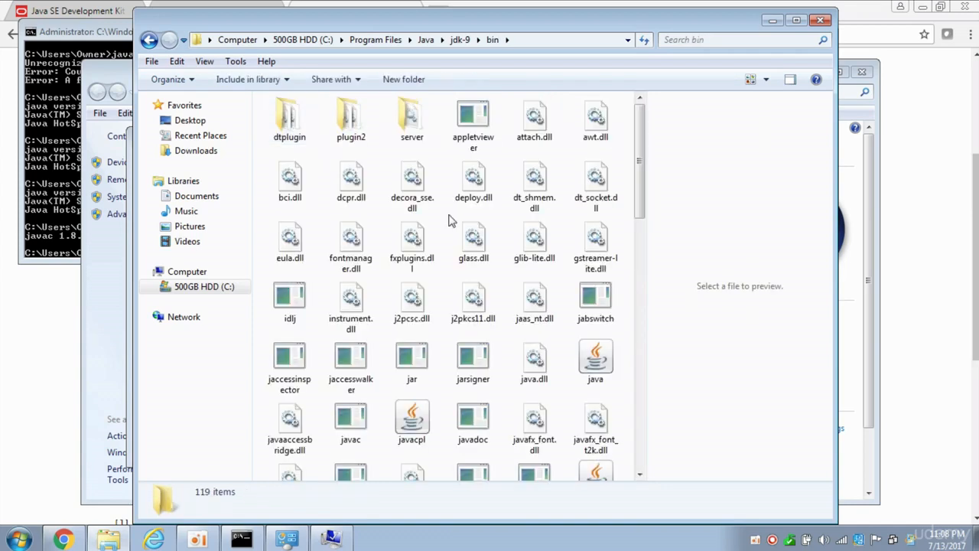
click(362, 427)
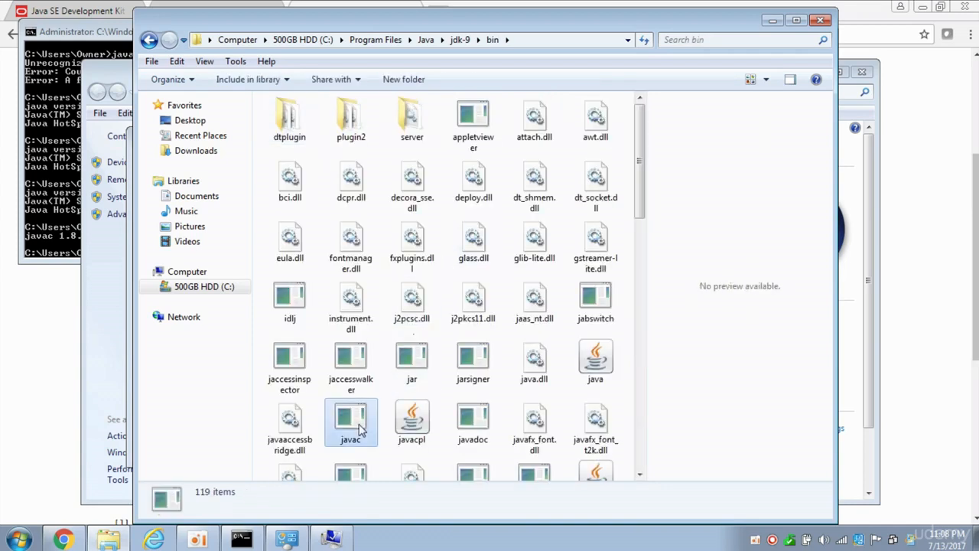
click(522, 40)
key(ctrl+c)
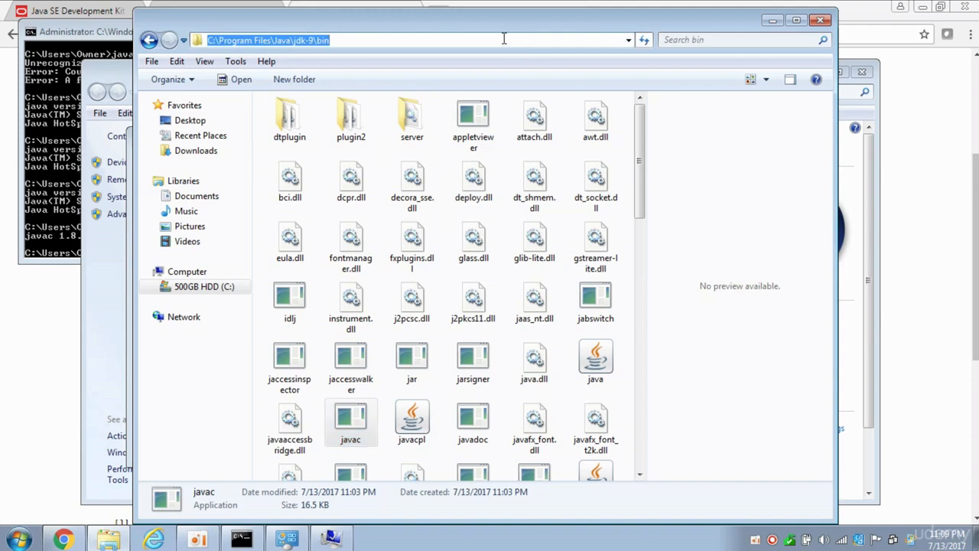
- Replace the PATH user variable's value with C:\Program Files\Java\jdk-9\bin, accept the change, and close System Properties
click(129, 265)
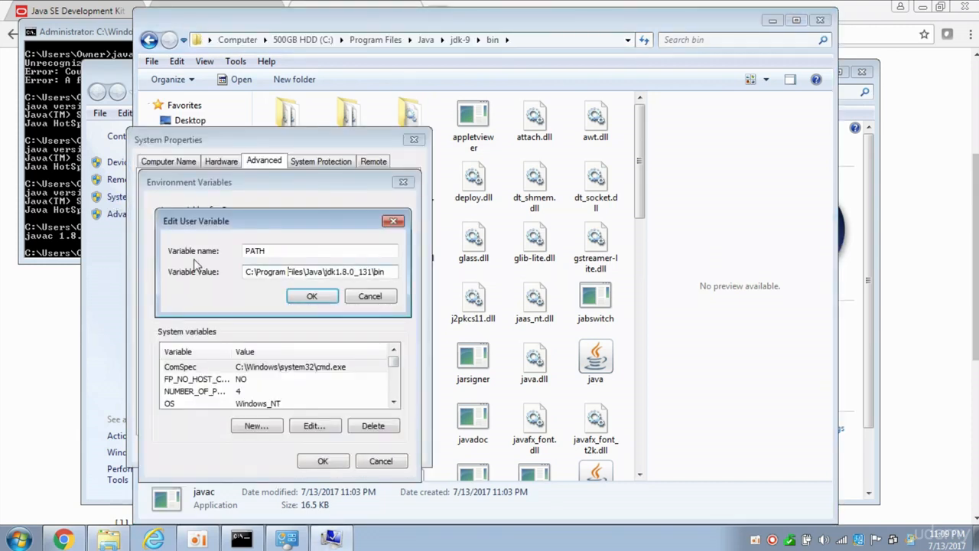
double_click(290, 272)
click(291, 272)
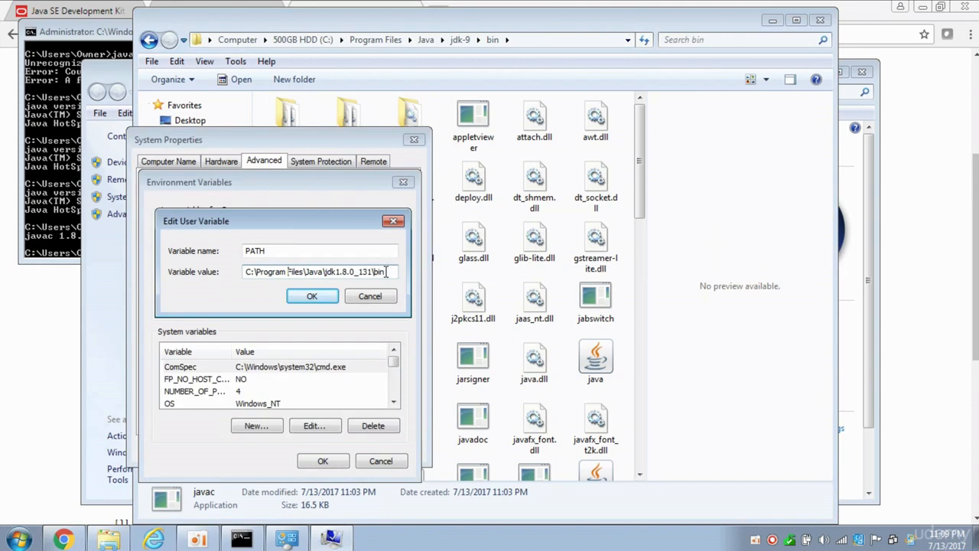
drag(387, 271, 188, 278)
key(ctrl+v)
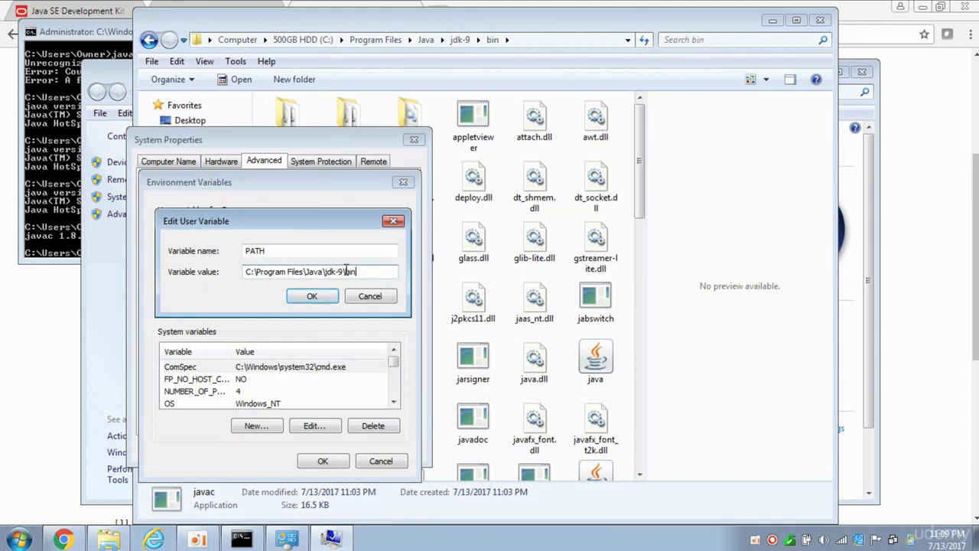
click(309, 296)
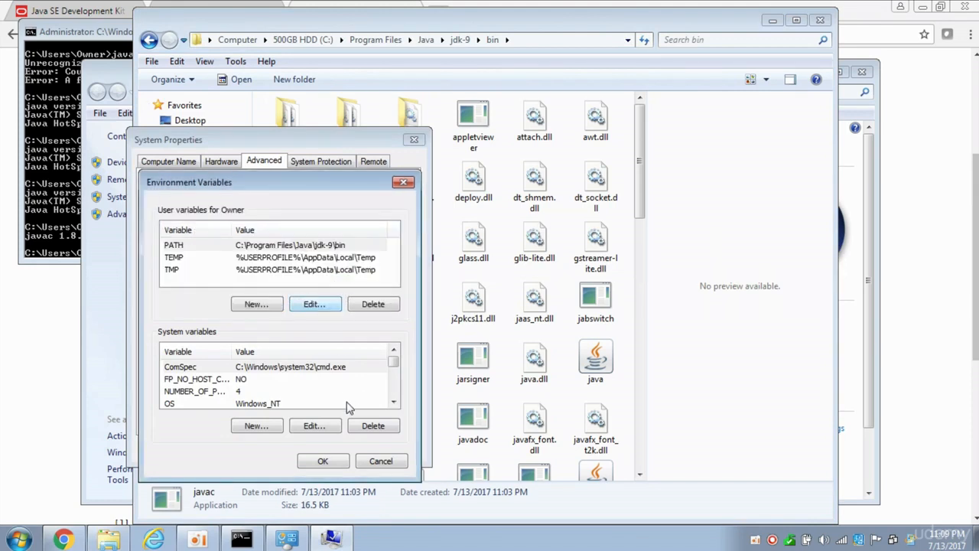
click(331, 462)
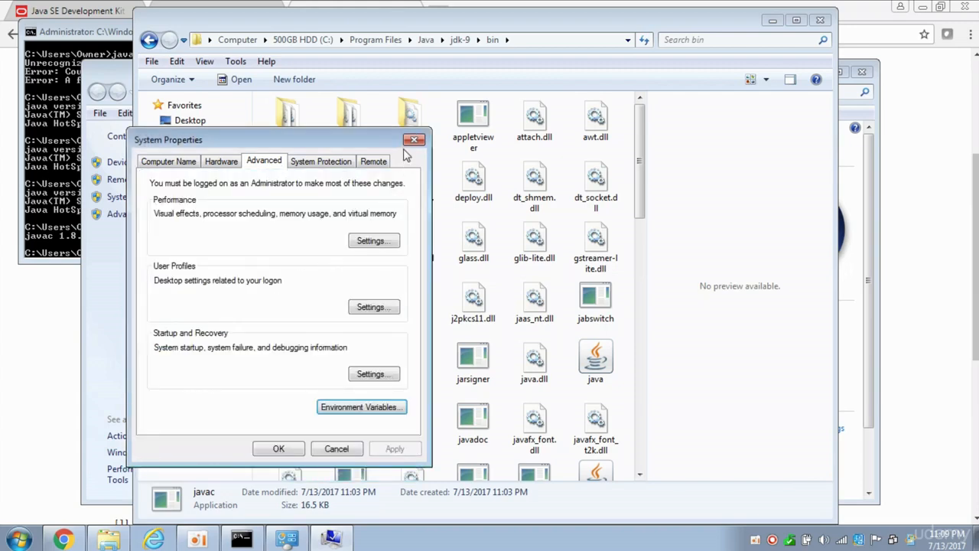
click(412, 140)
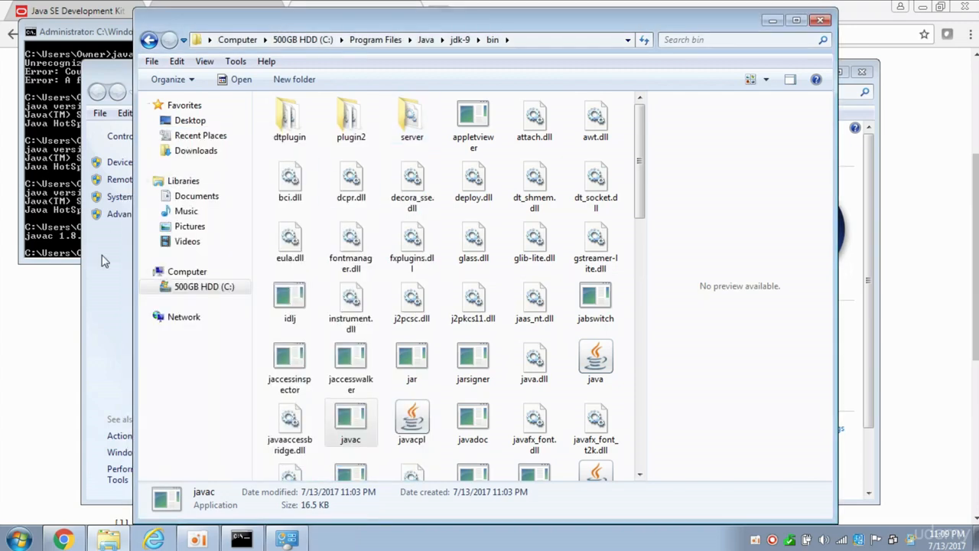
- Run javac -version in the already open Command Prompt, and close that window
click(62, 228)
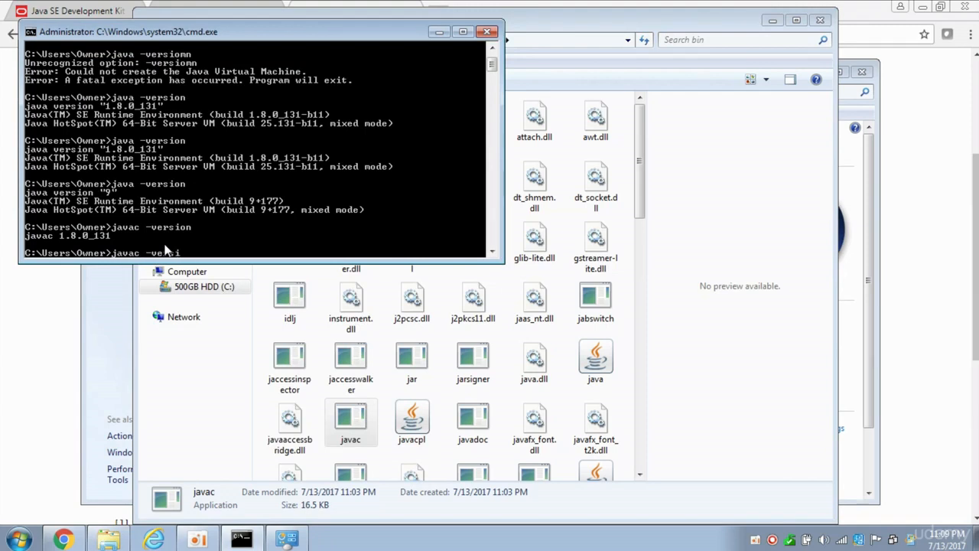
key(Return)
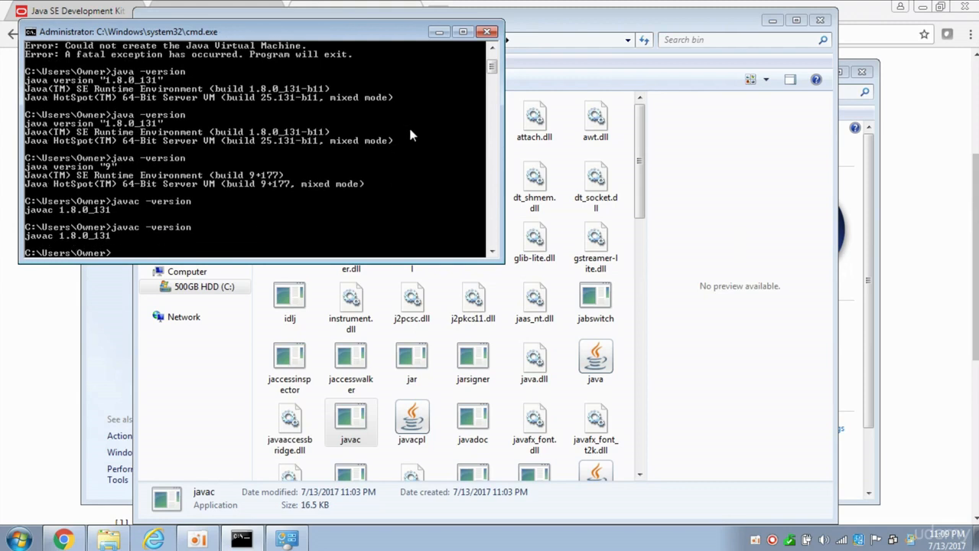
click(489, 33)
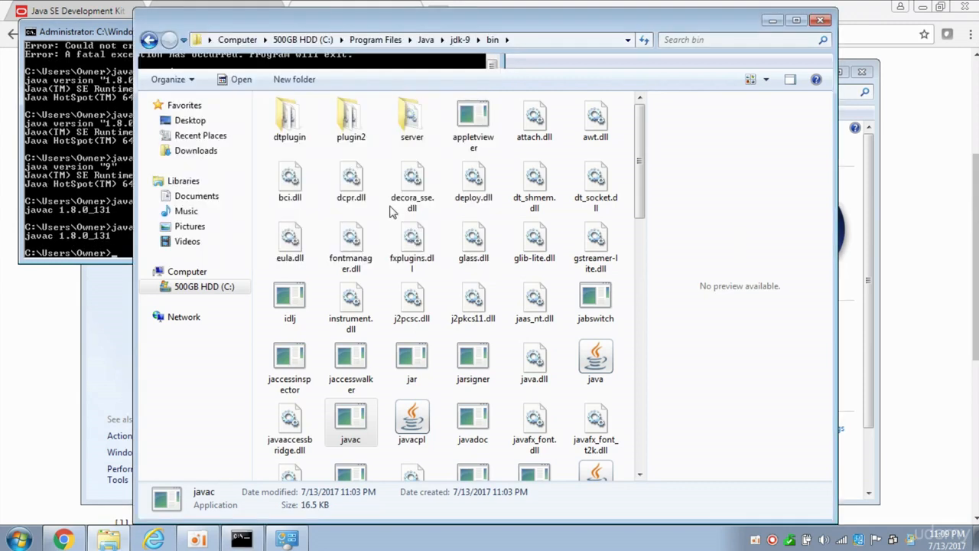
- Start a new Command Prompt with cmd and check the compiler version using javac -version
click(19, 540)
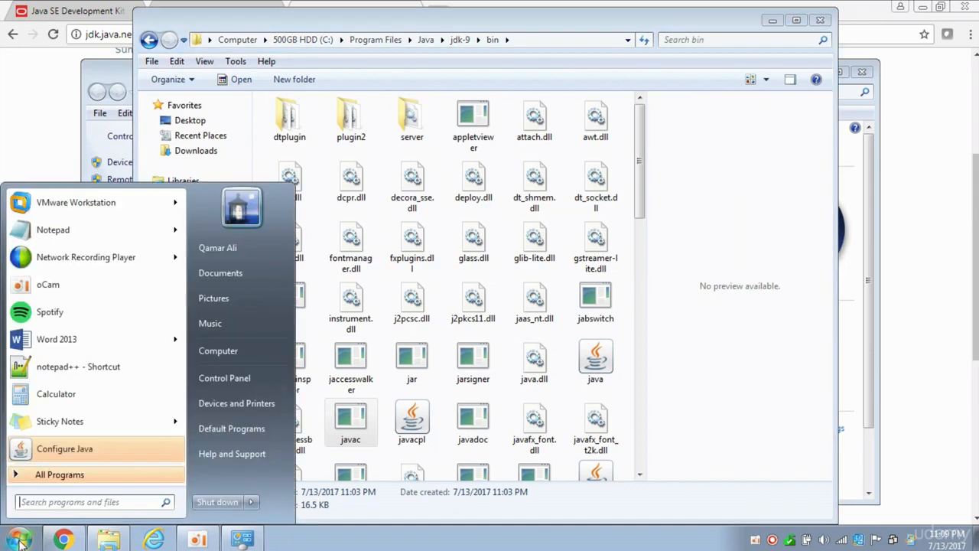
text(cmd)
key(Return)
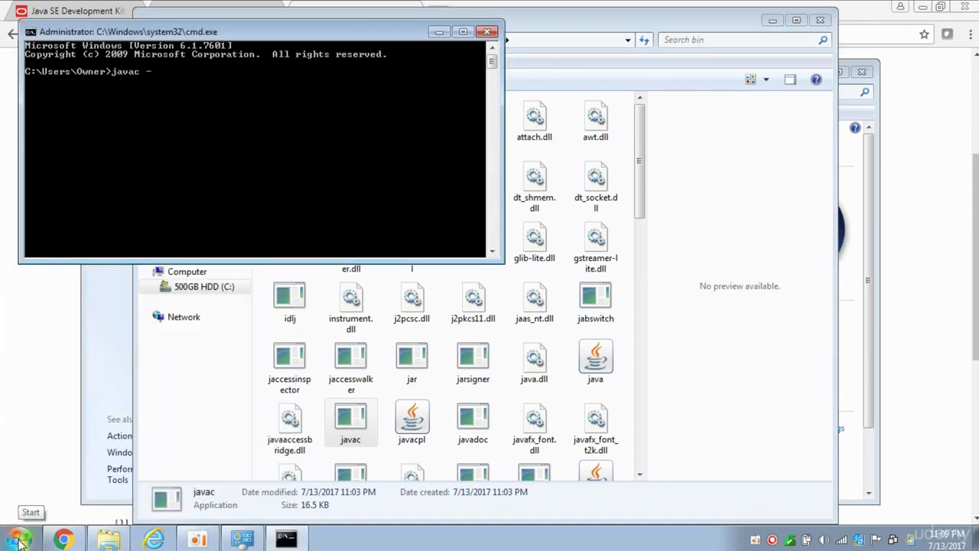
key(Return)
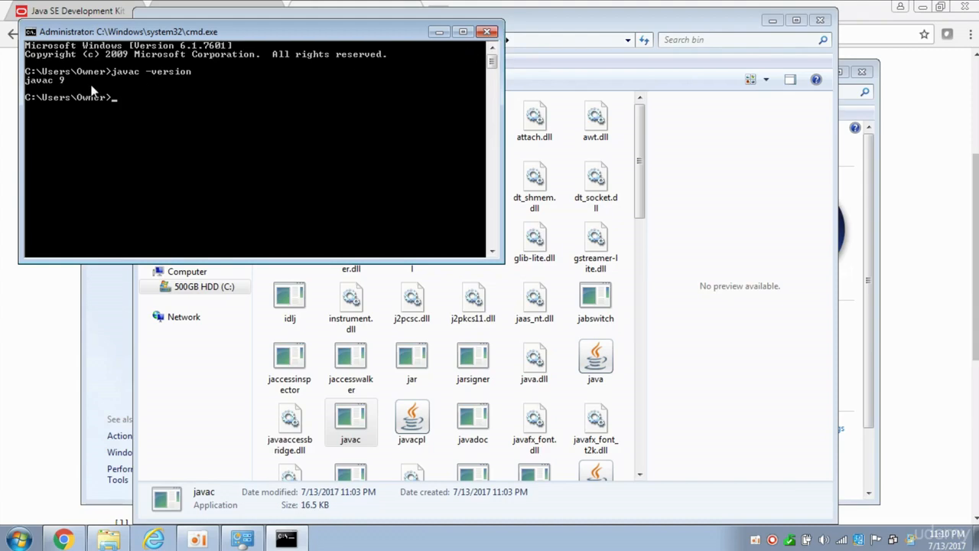
- Close the Command Prompt, the jdk-9 bin folder window, and the Control Panel System window
click(490, 33)
click(820, 20)
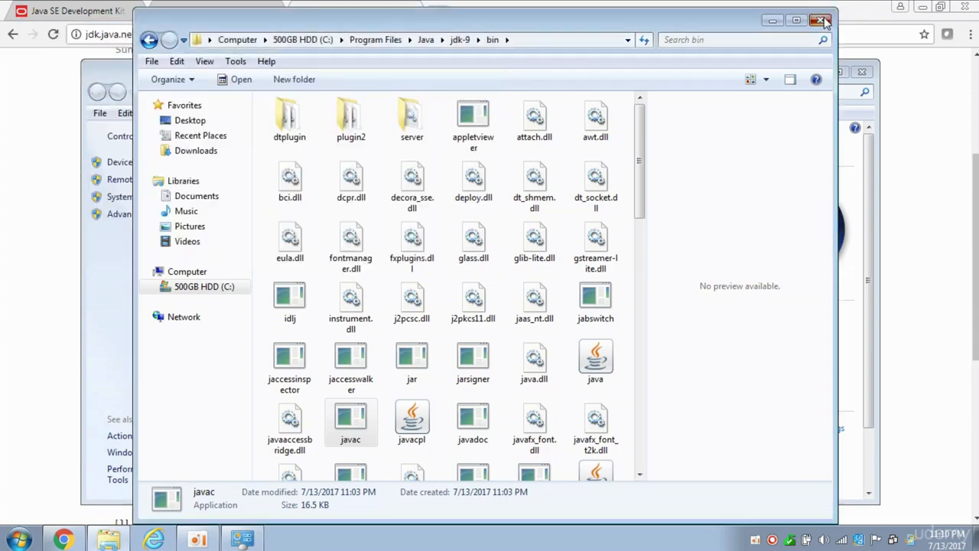
click(863, 72)
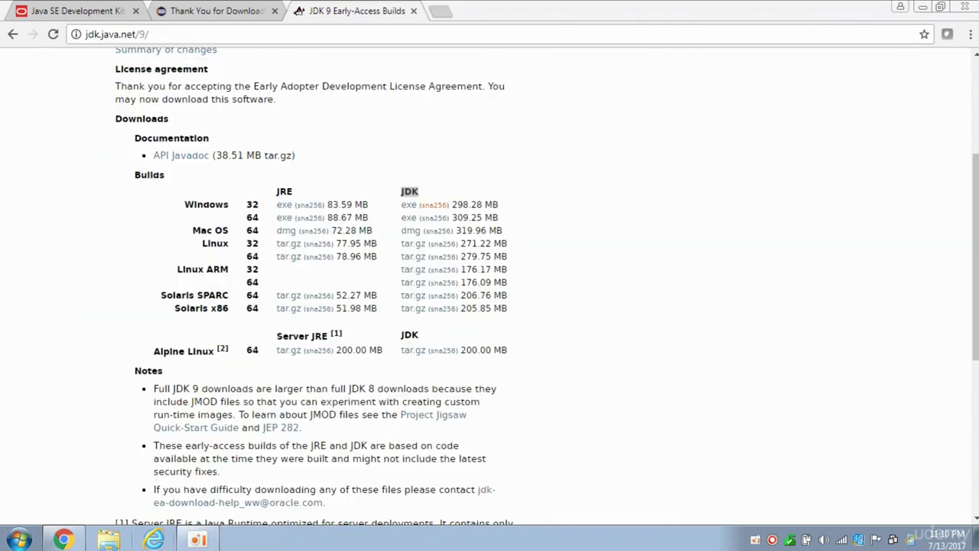
- Switch to a new Windows Explorer window and browse to C:\Users\Owner\eclipse\java-oxygen\eclipse
click(107, 540)
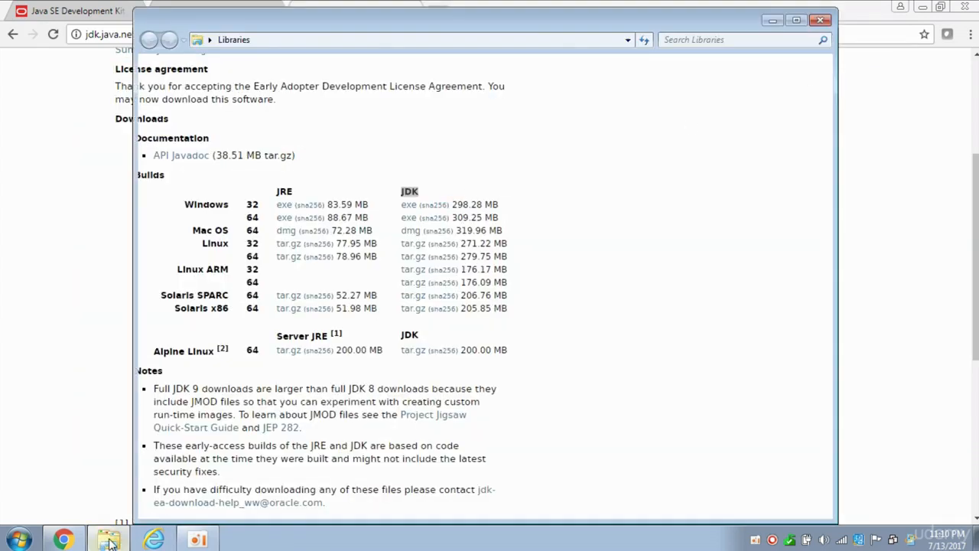
click(202, 290)
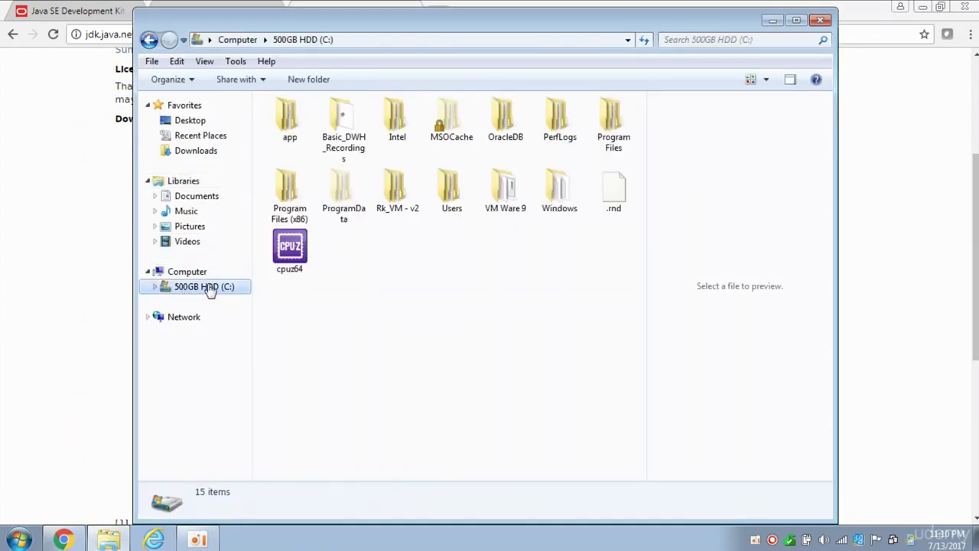
double_click(452, 191)
click(430, 39)
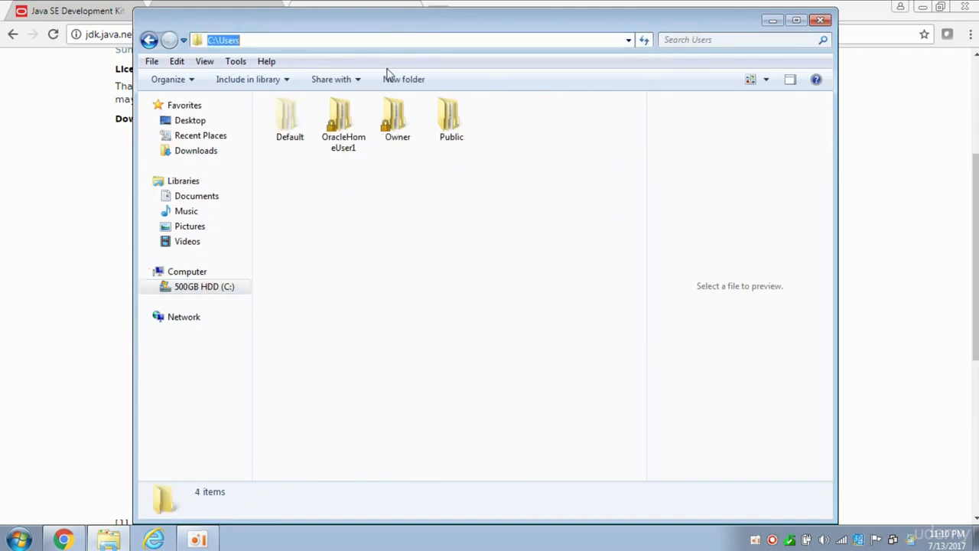
double_click(397, 120)
click(450, 40)
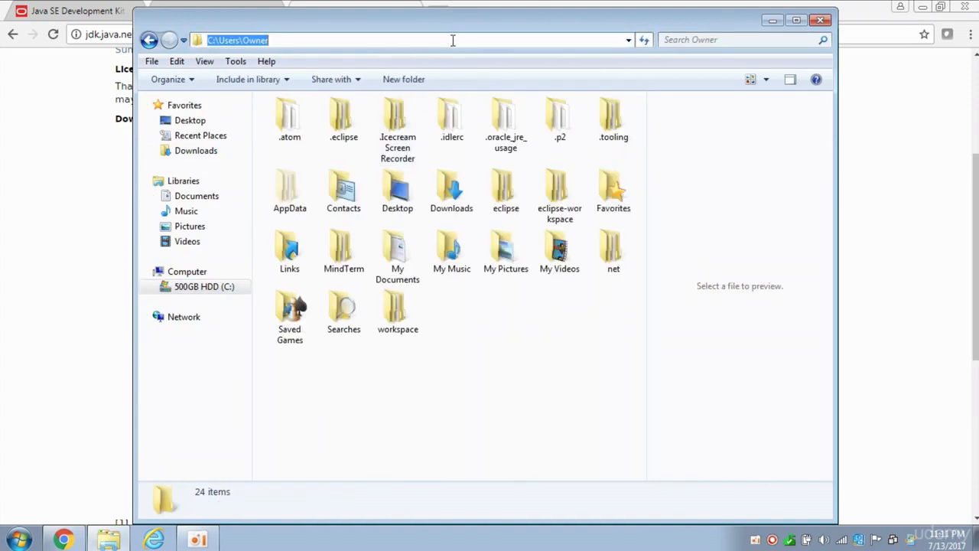
click(452, 40)
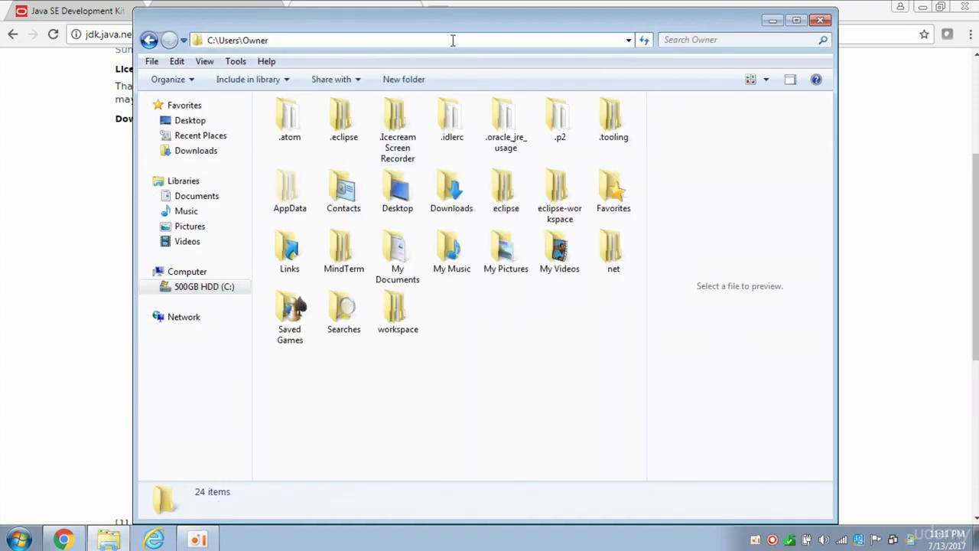
double_click(502, 187)
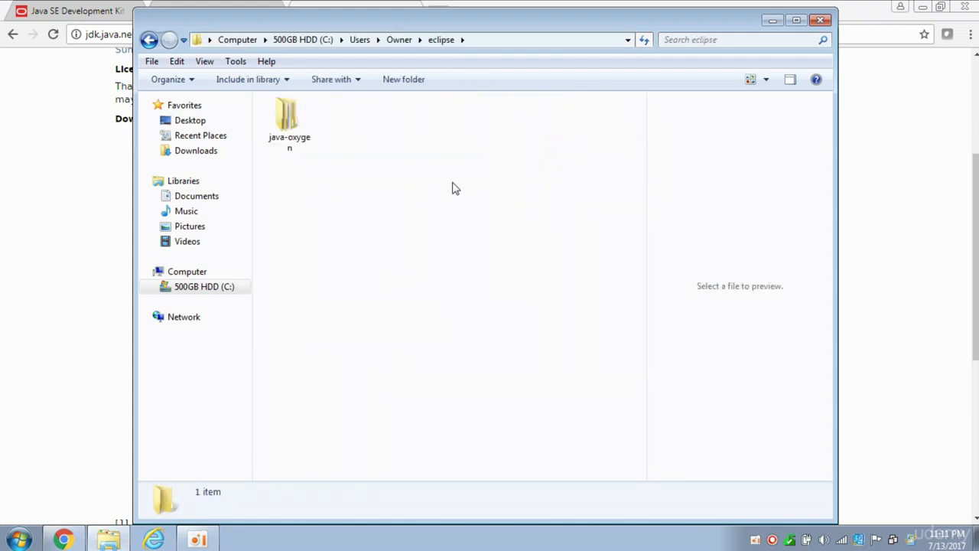
double_click(296, 125)
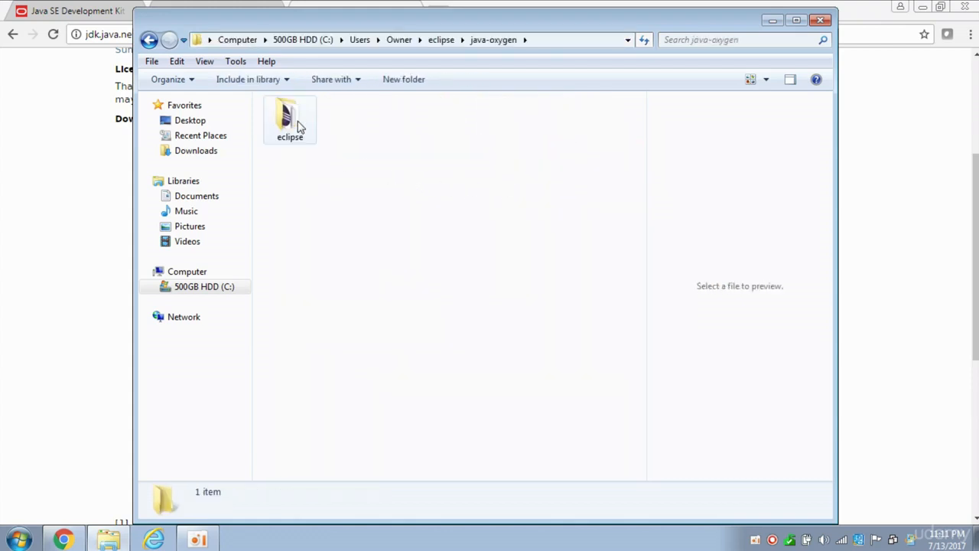
double_click(298, 126)
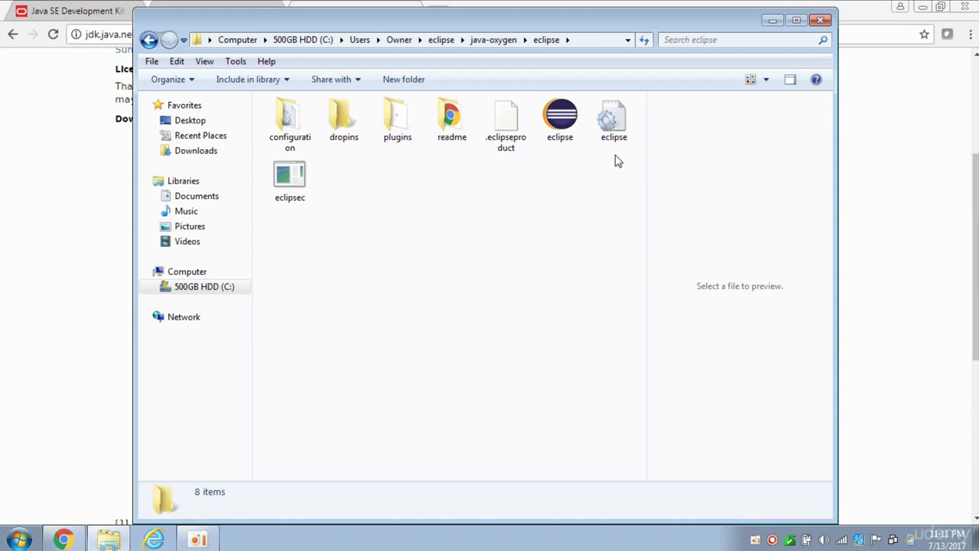
- Open the eclipse configuration settings file (eclipse.ini) for editing in Notepad++
click(618, 126)
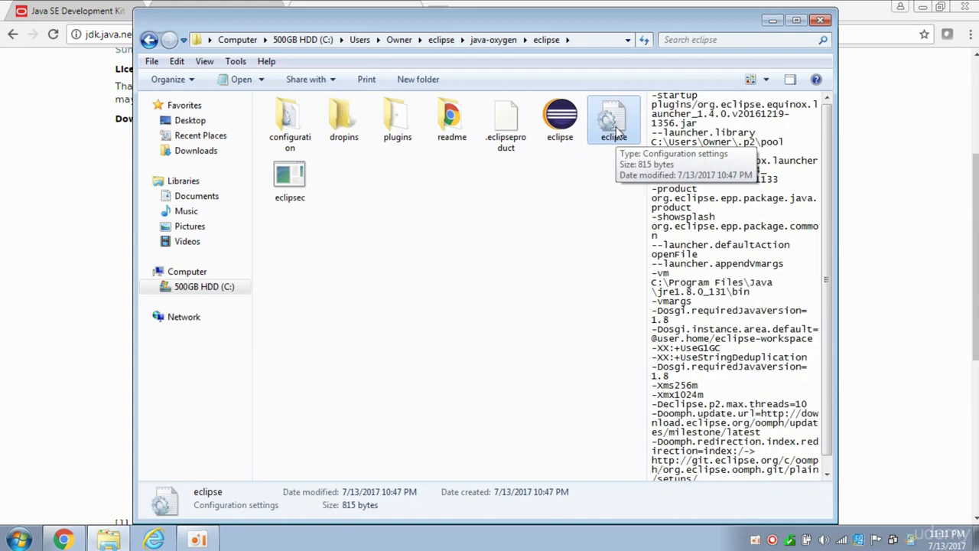
right_click(616, 131)
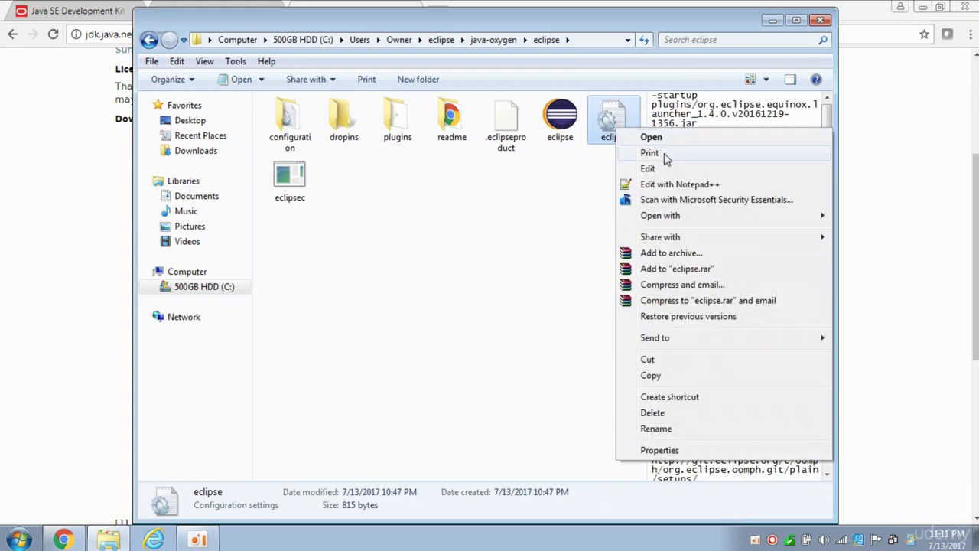
click(698, 188)
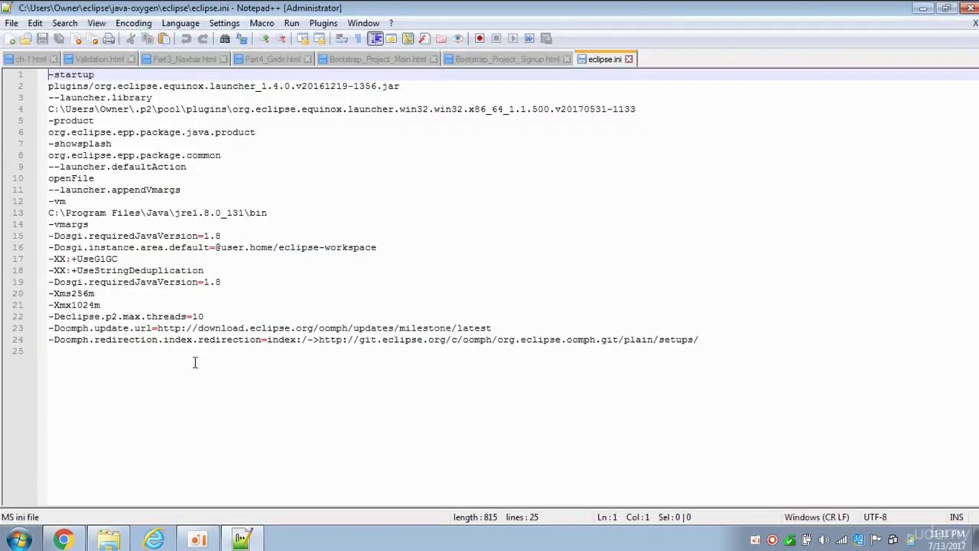
- Add the line --add-modules=java.se.ee at the end of eclipse.ini, and save the file
click(194, 362)
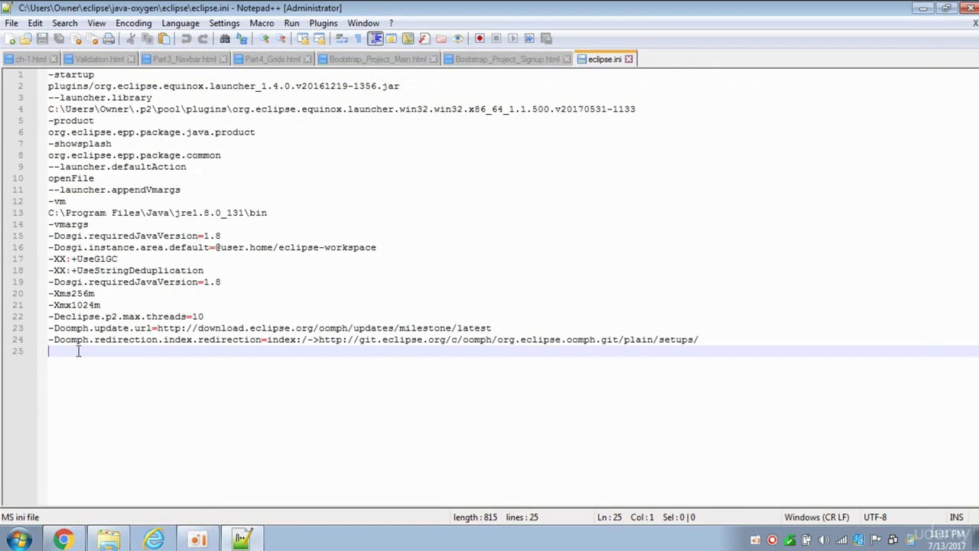
text(--add)
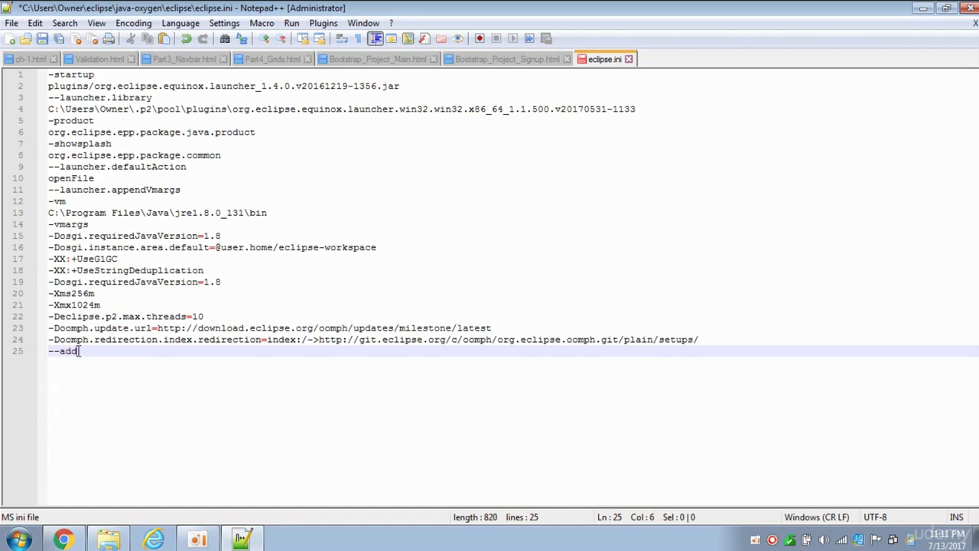
text(-modules)
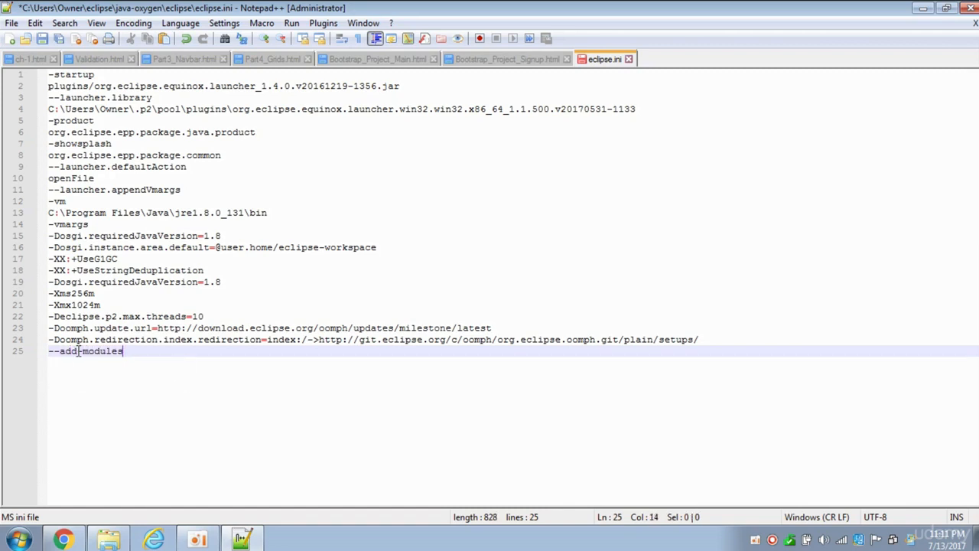
text(=java)
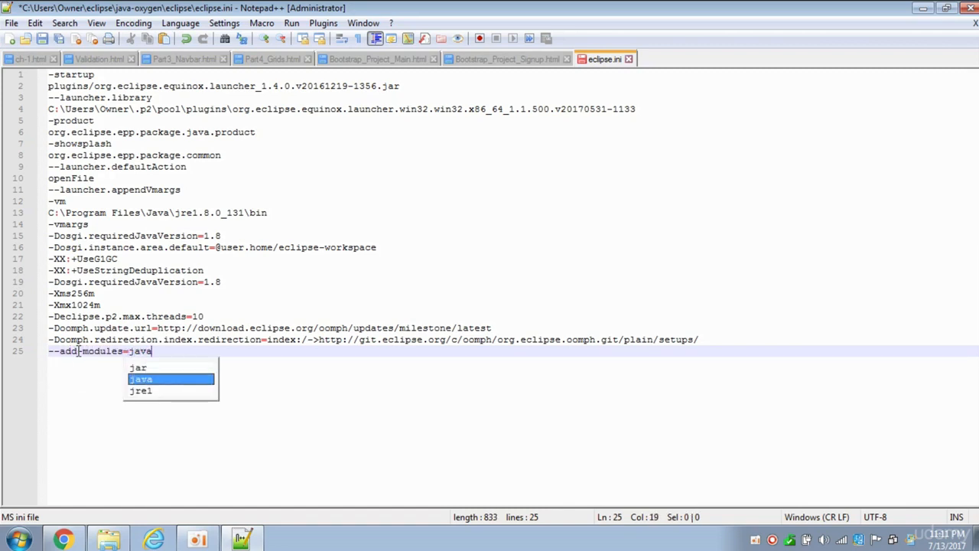
text(.se)
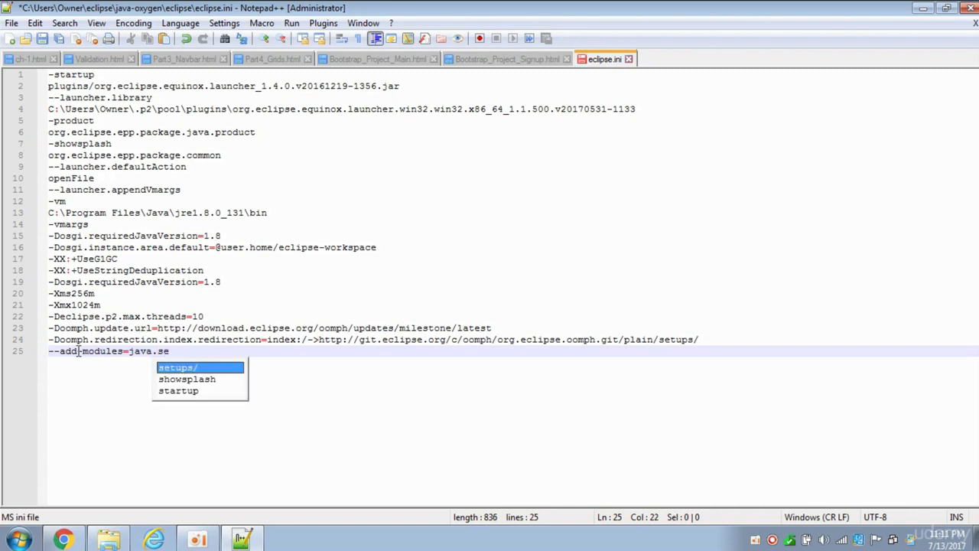
text(.ee)
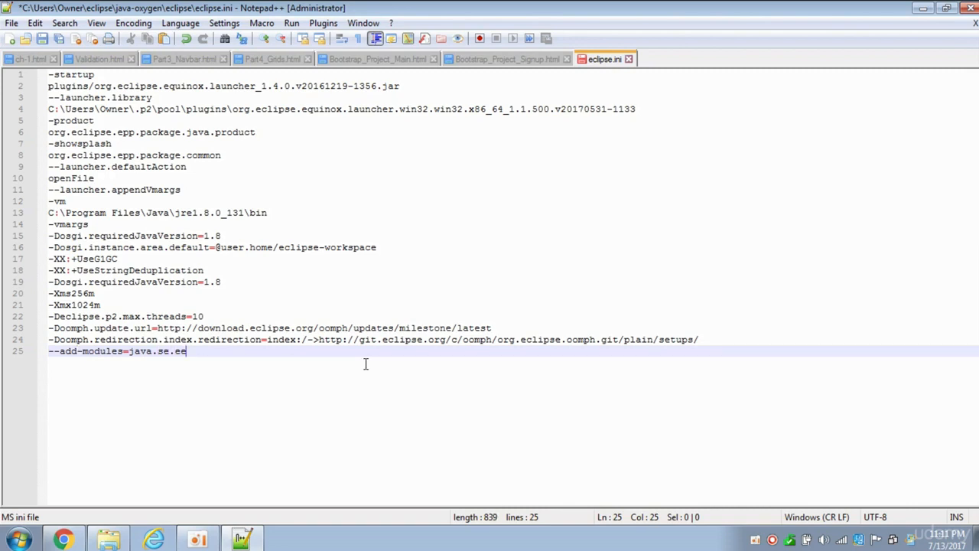
key(ctrl+s)
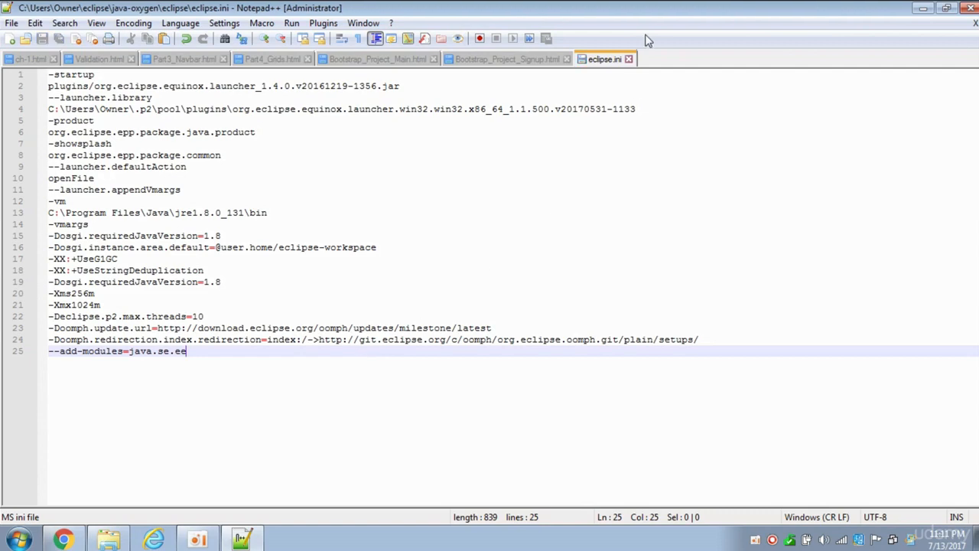
- Close eclipse.ini, minimize Notepad++, and launch Eclipse from the java-oxygen folder with eclipse-workspace as the workspace
click(629, 59)
click(926, 8)
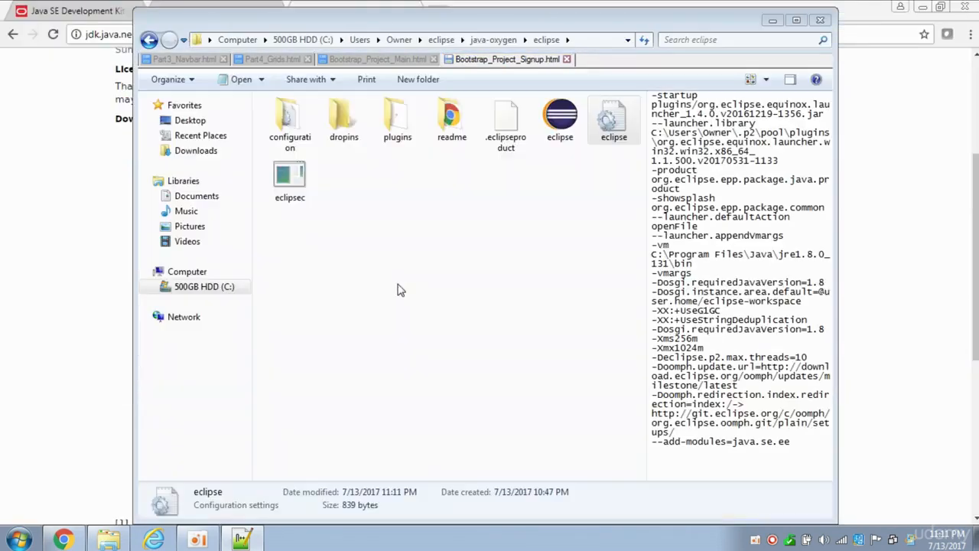
click(380, 219)
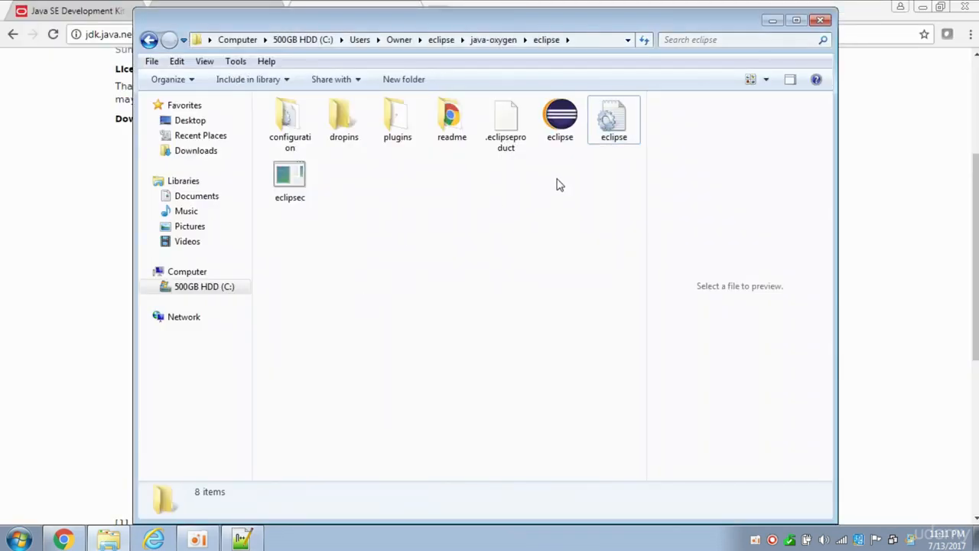
click(566, 123)
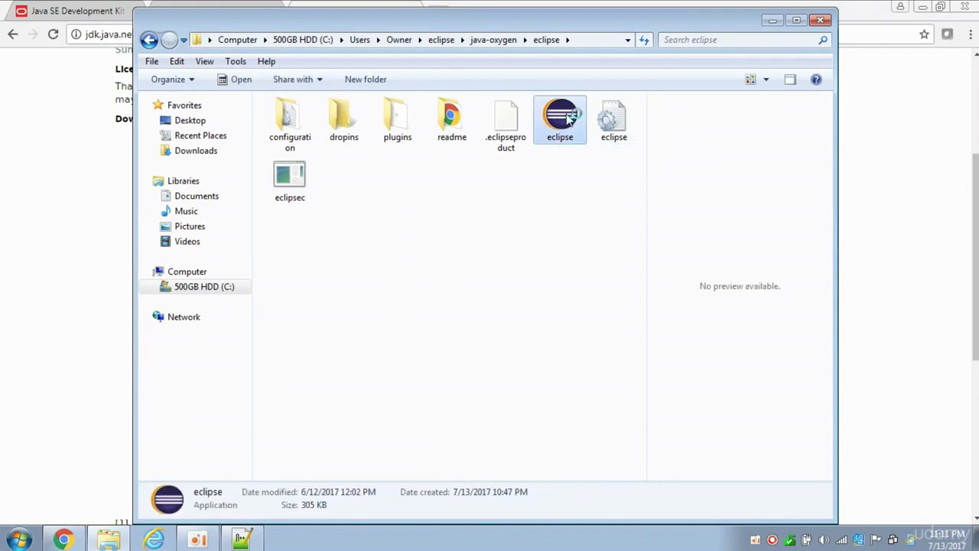
double_click(568, 121)
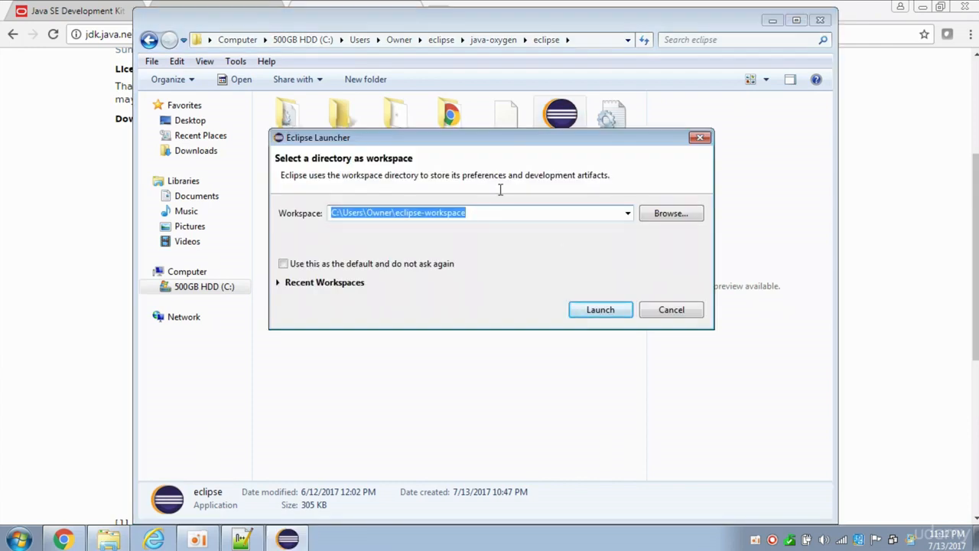
click(601, 312)
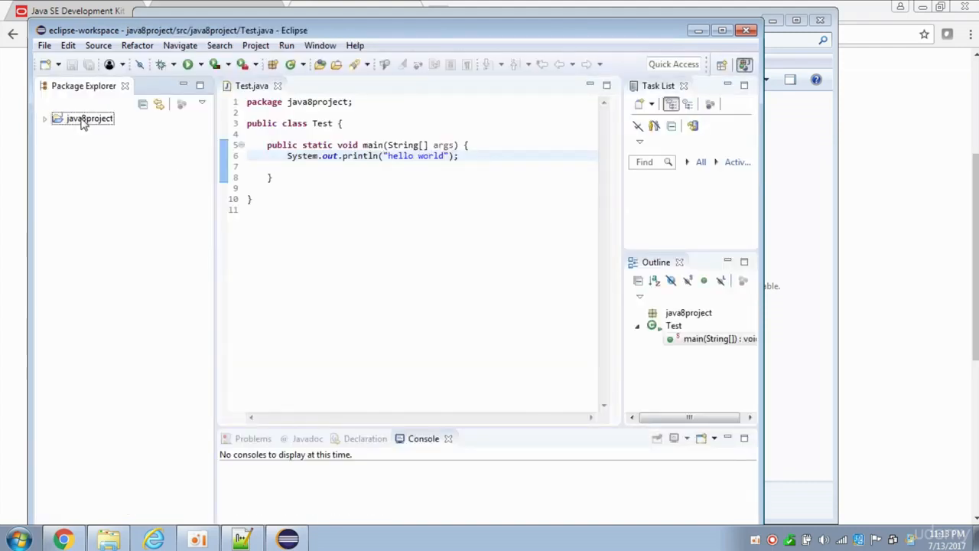
- Check the JRE System Library of java8project, and locate the jre-9 folder in C:\Program Files\Java
click(44, 121)
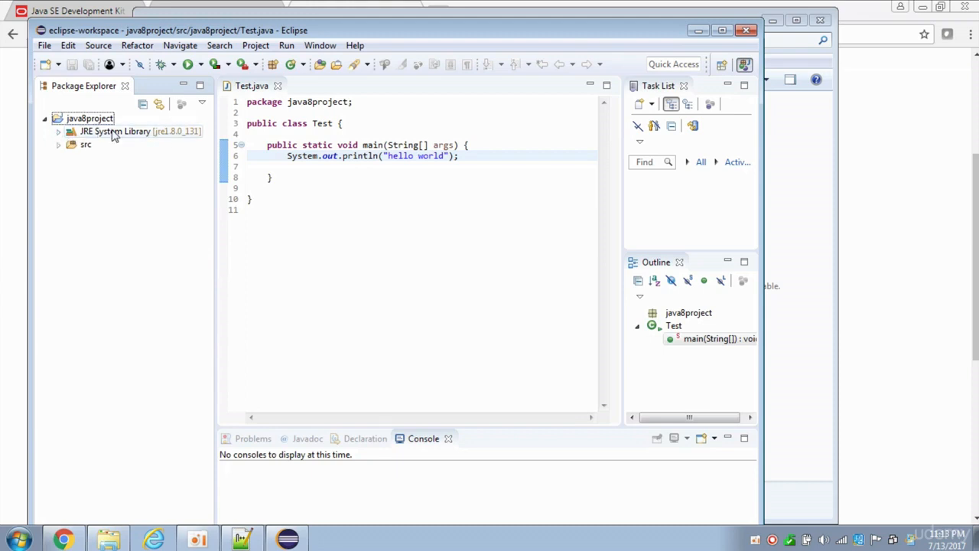
click(46, 120)
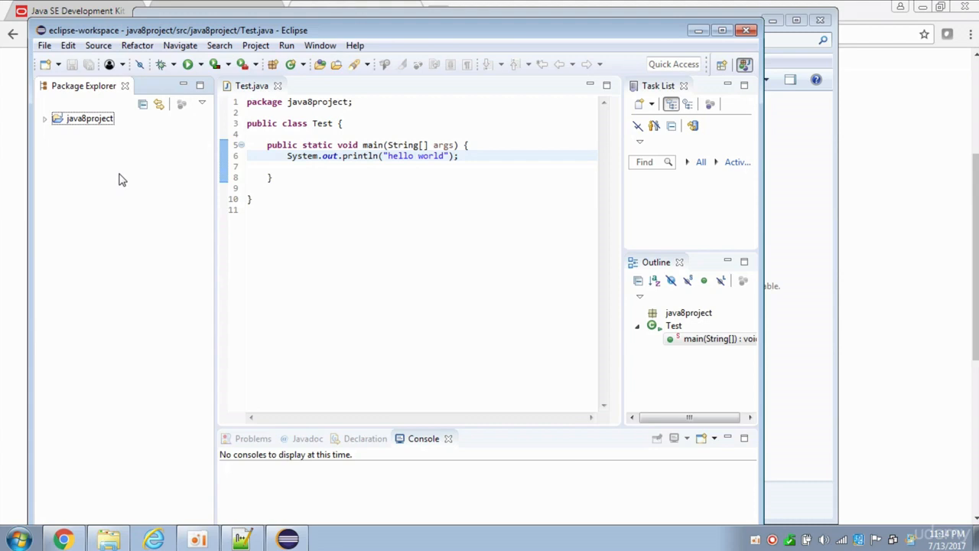
click(108, 539)
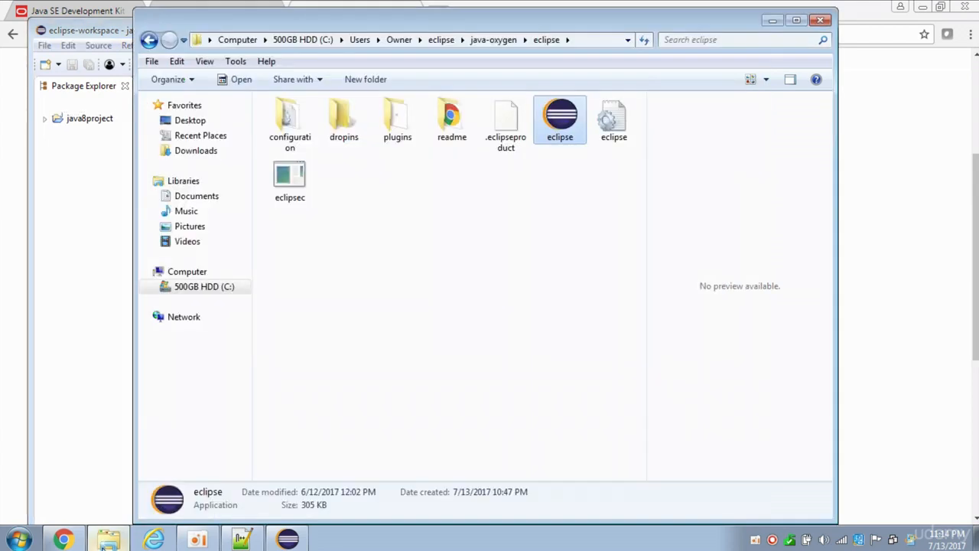
click(205, 288)
double_click(612, 123)
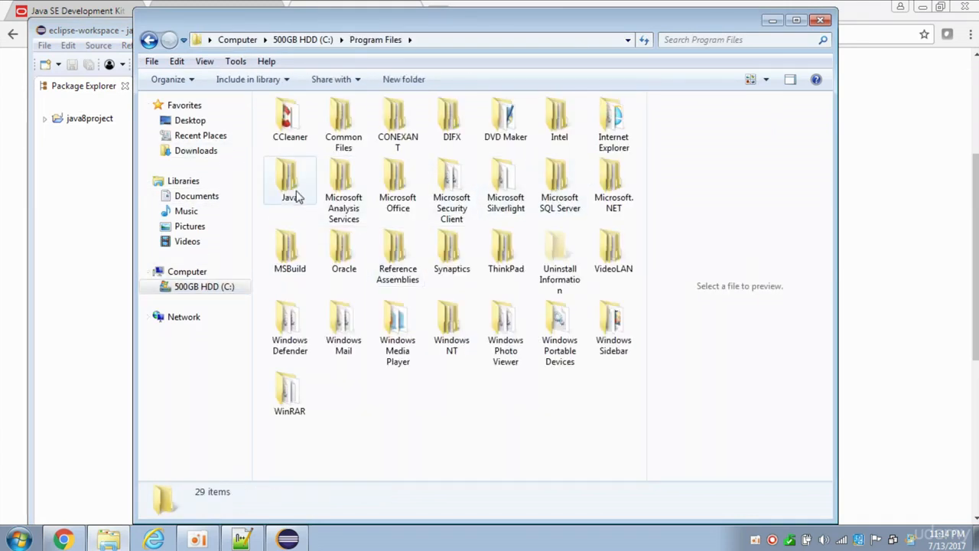
click(297, 194)
double_click(297, 194)
click(445, 136)
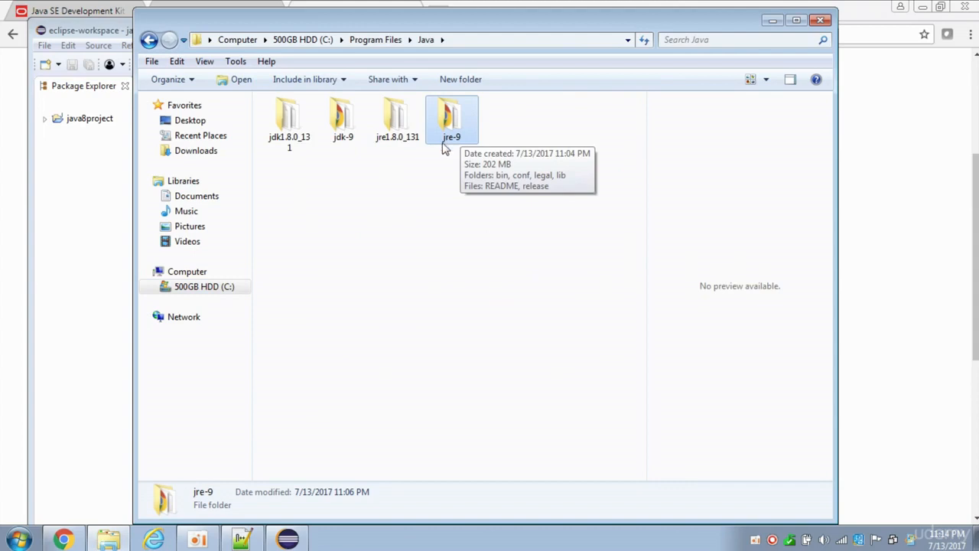
- Switch back to Eclipse and open the Installed JREs page of the Java preferences
click(94, 197)
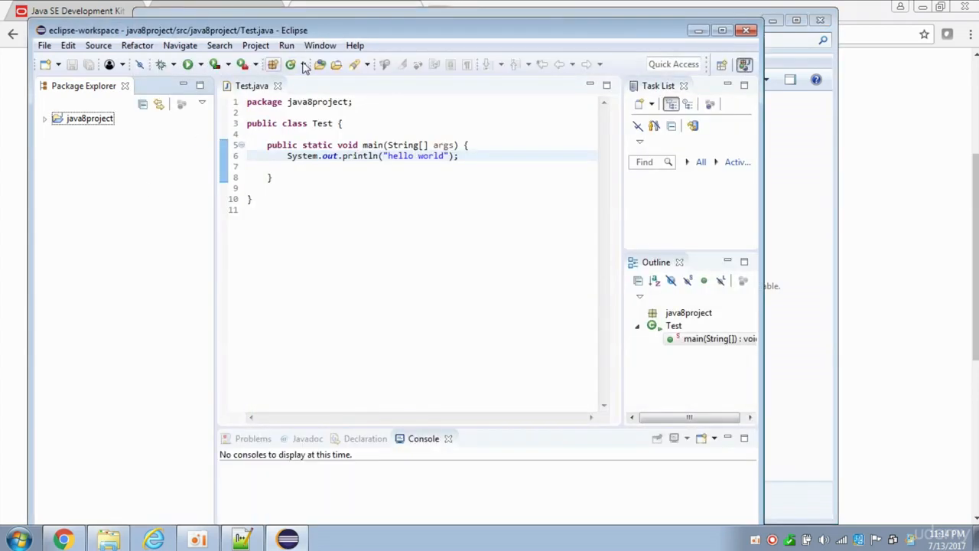
click(319, 45)
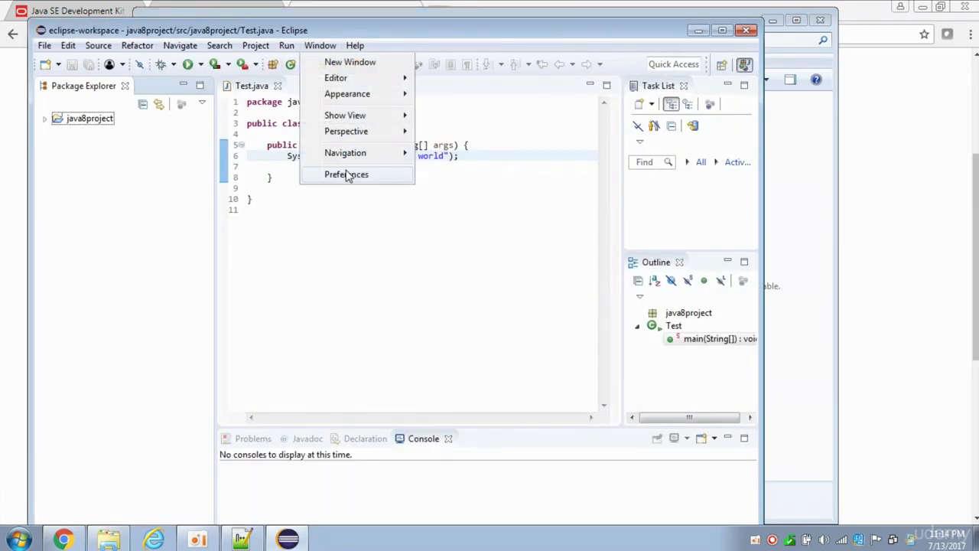
click(347, 173)
click(22, 146)
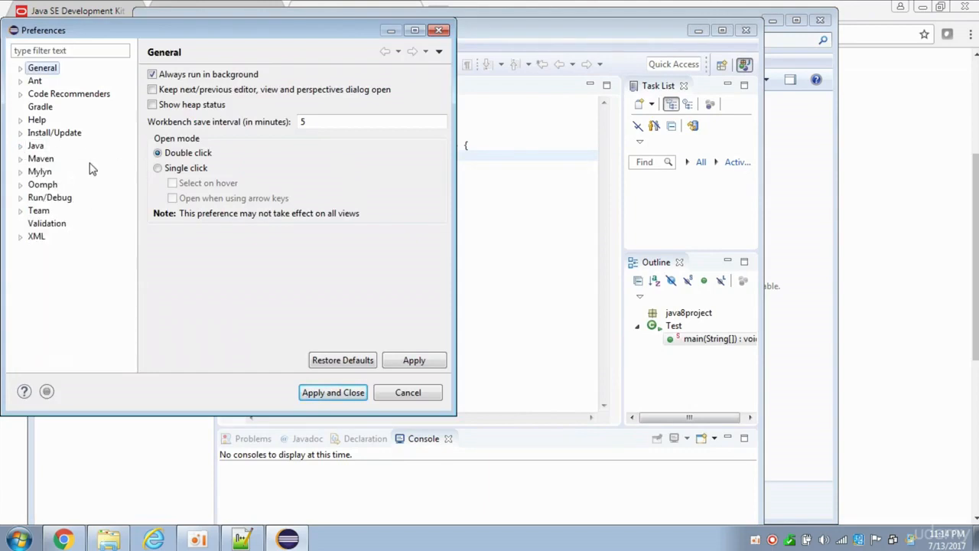
click(32, 149)
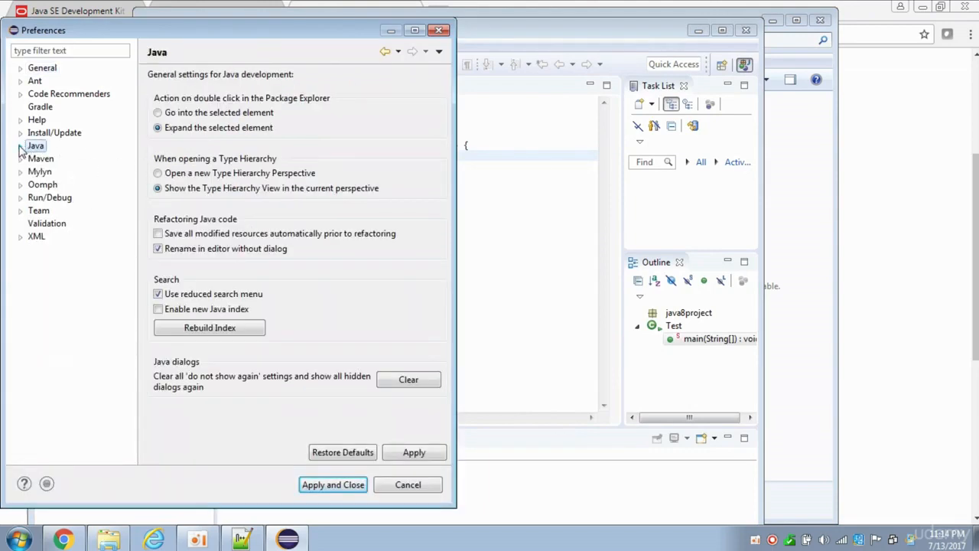
click(21, 147)
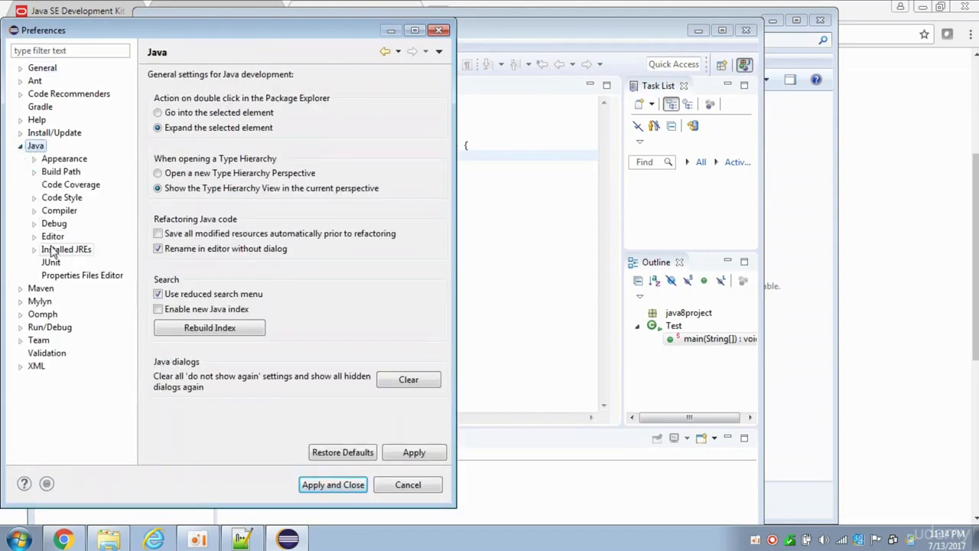
click(33, 250)
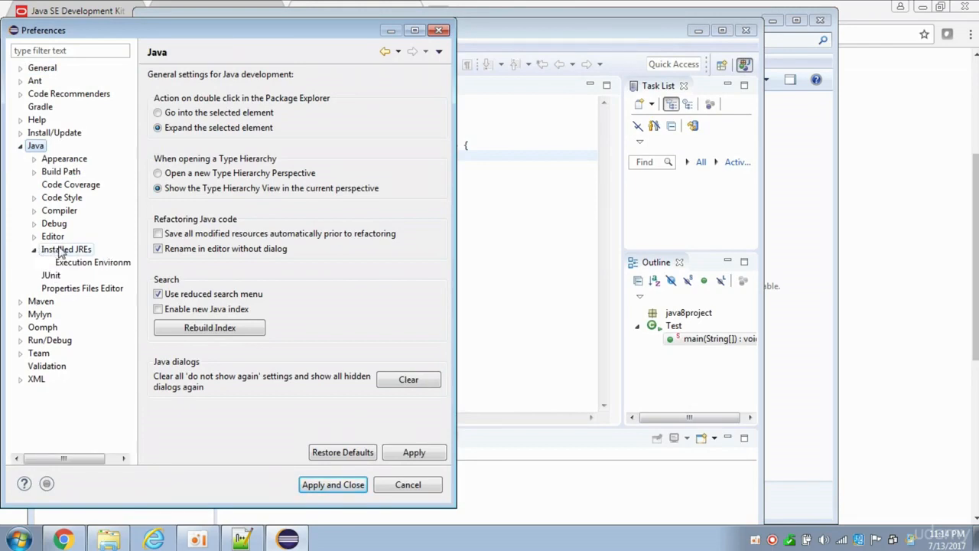
click(62, 251)
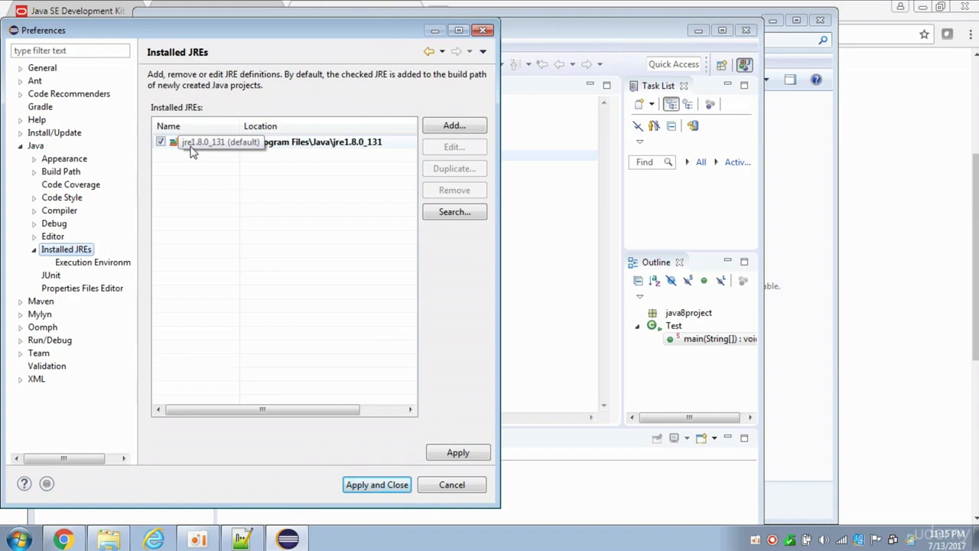
- Start adding a JRE of type Standard VM, and move the JRE definition dialog clear of the preferences
click(202, 147)
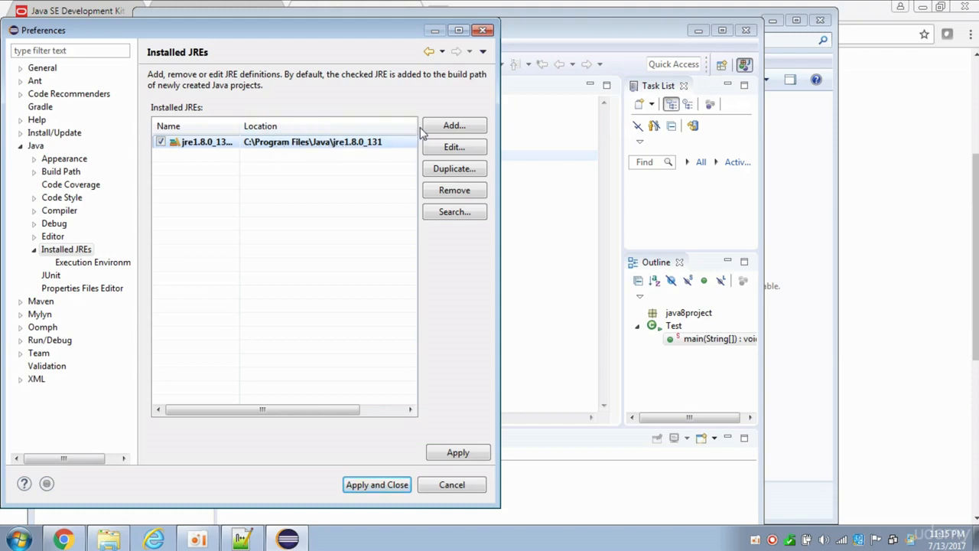
click(444, 127)
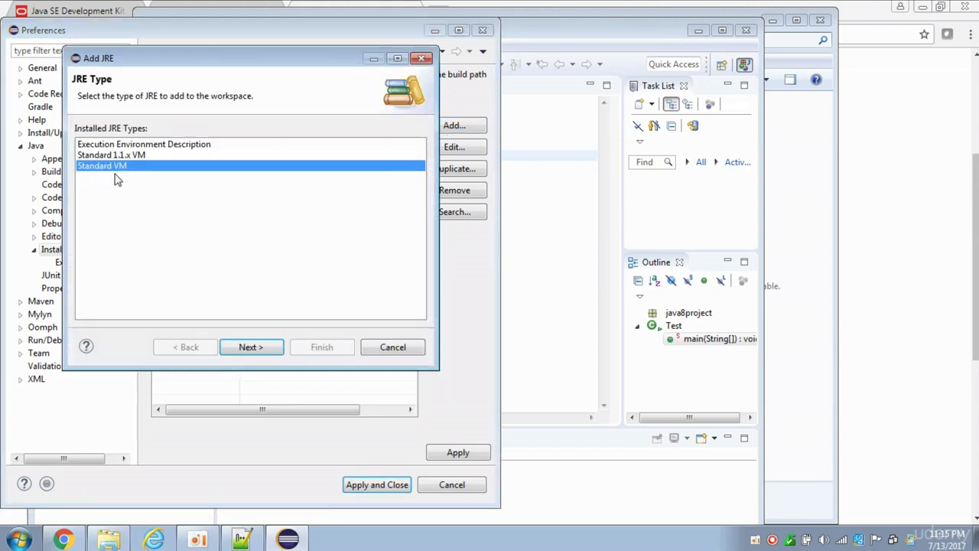
click(254, 350)
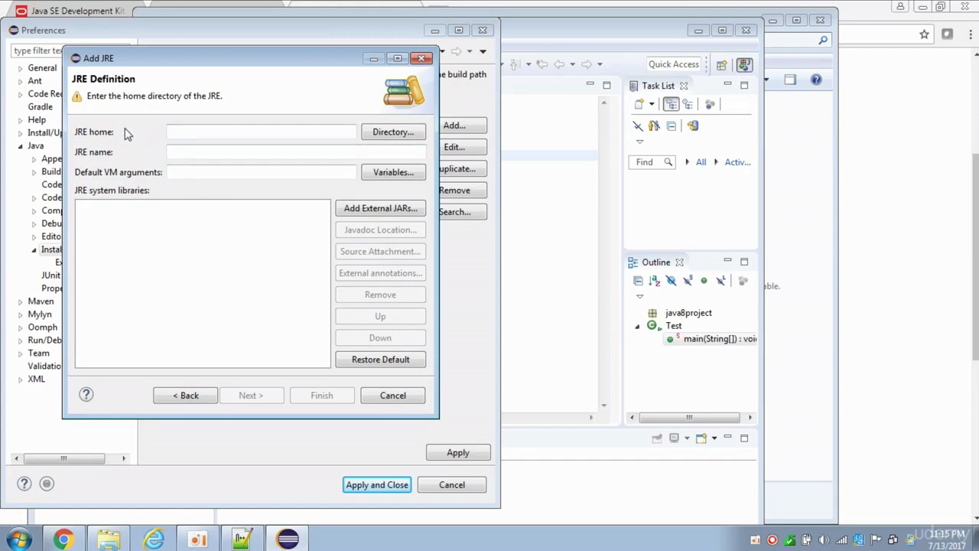
click(174, 133)
drag(207, 53, 648, 47)
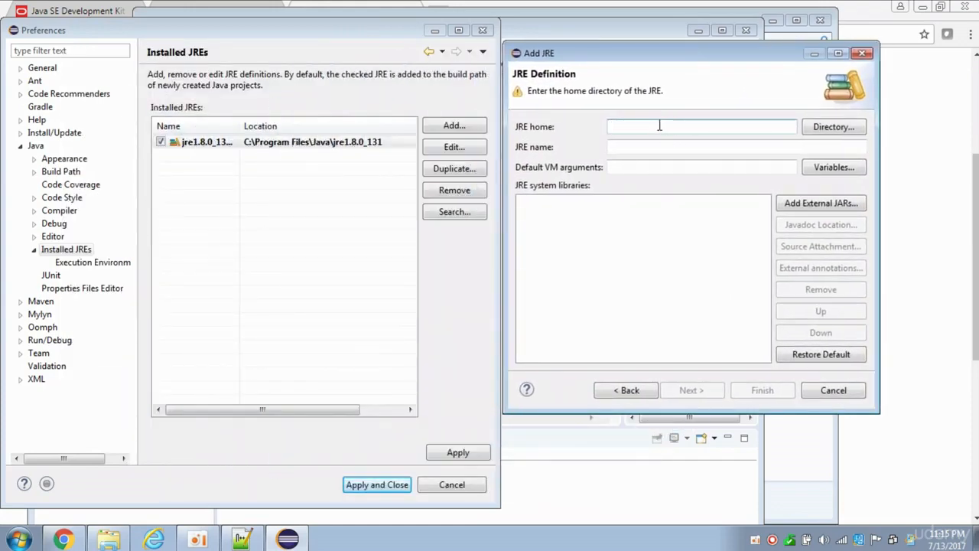
- Try to set the new JRE's home by copying the path C:\Program Files\Java\jre-9 from Windows Explorer
click(108, 539)
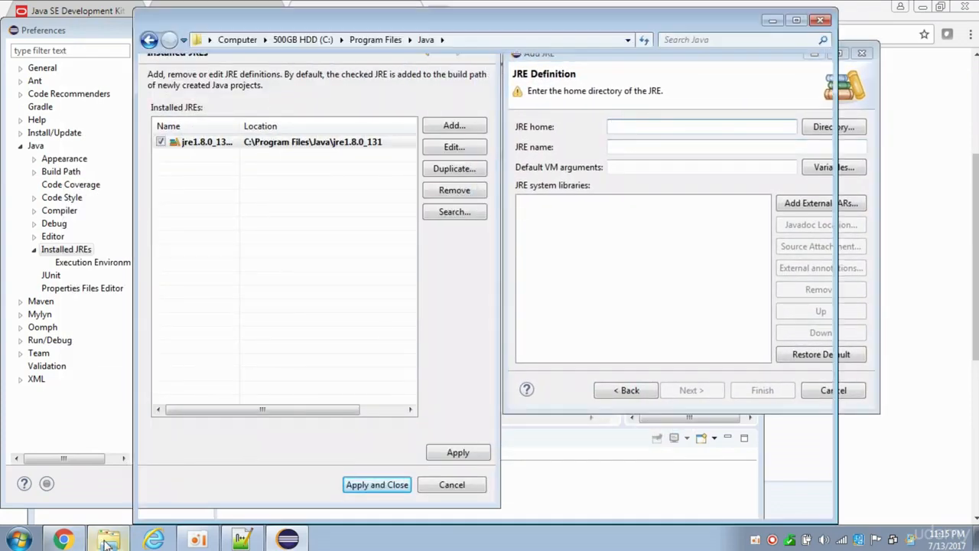
double_click(455, 122)
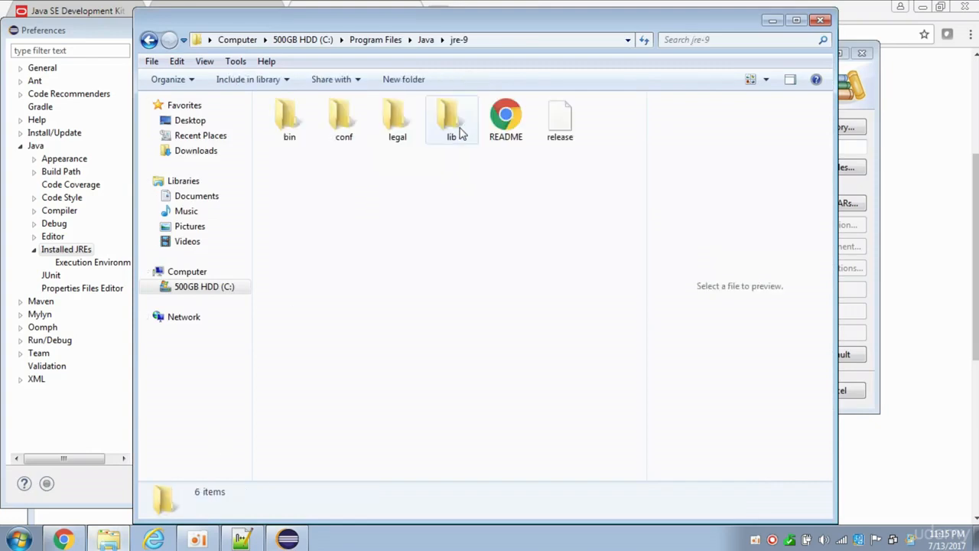
click(507, 43)
key(ctrl+c)
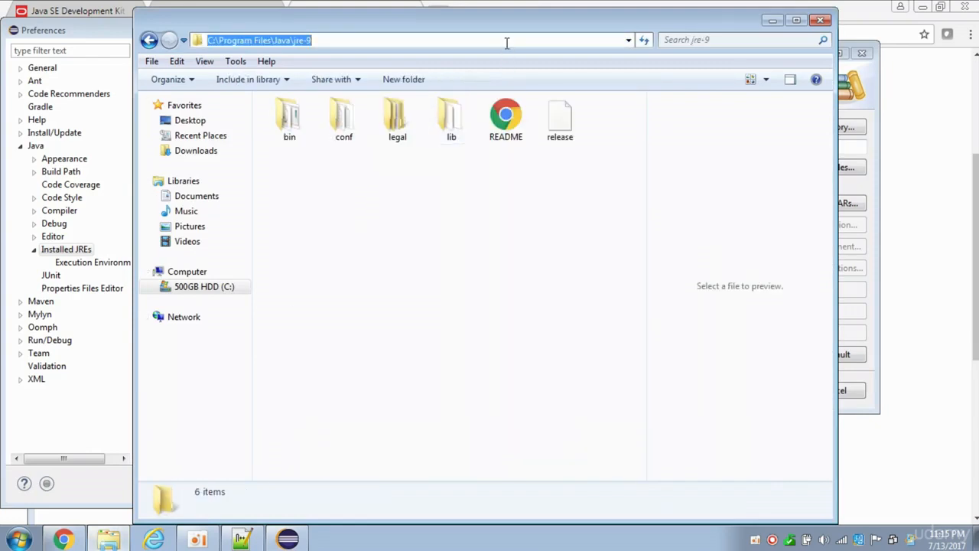
click(773, 21)
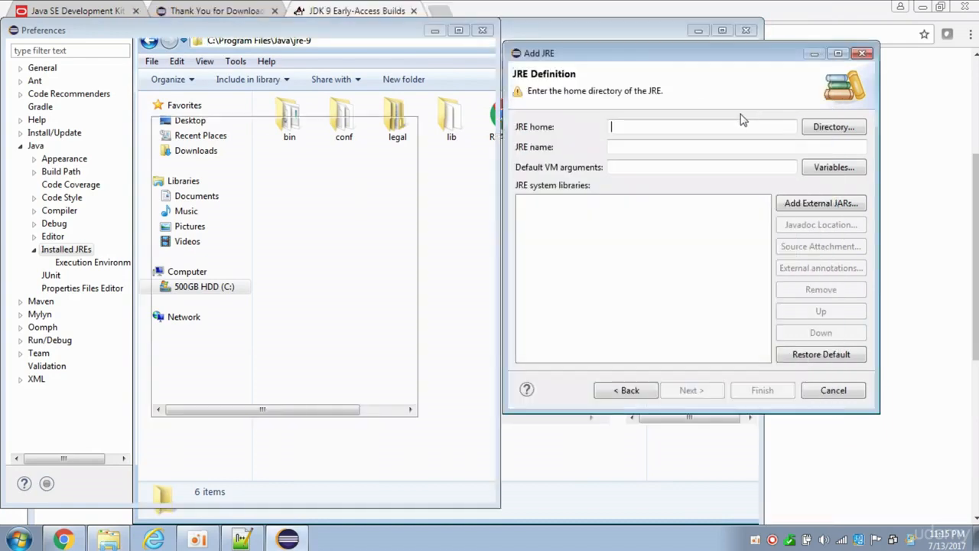
click(677, 126)
key(ctrl+v)
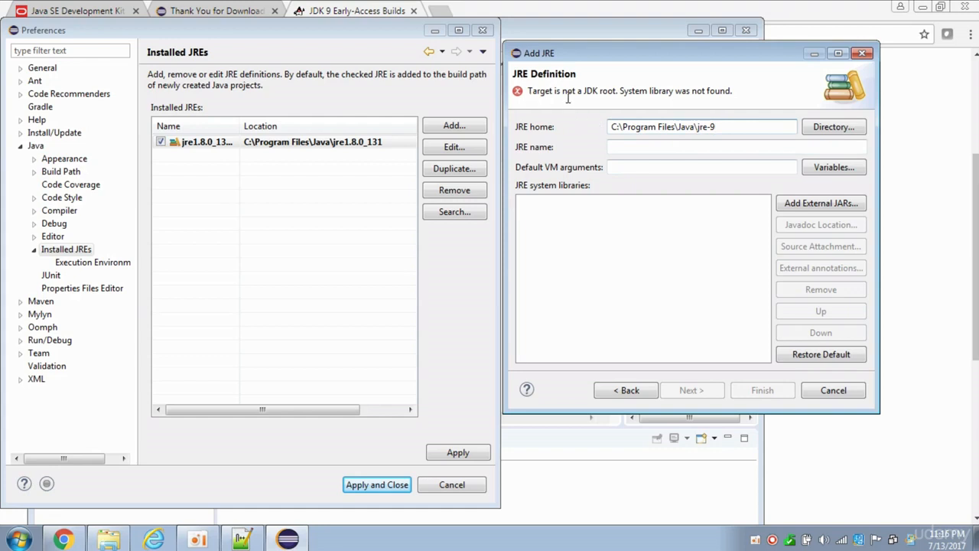
- Copy the JRE home path, discard the new JRE definition, and close Preferences without applying changes
key(ctrl+a)
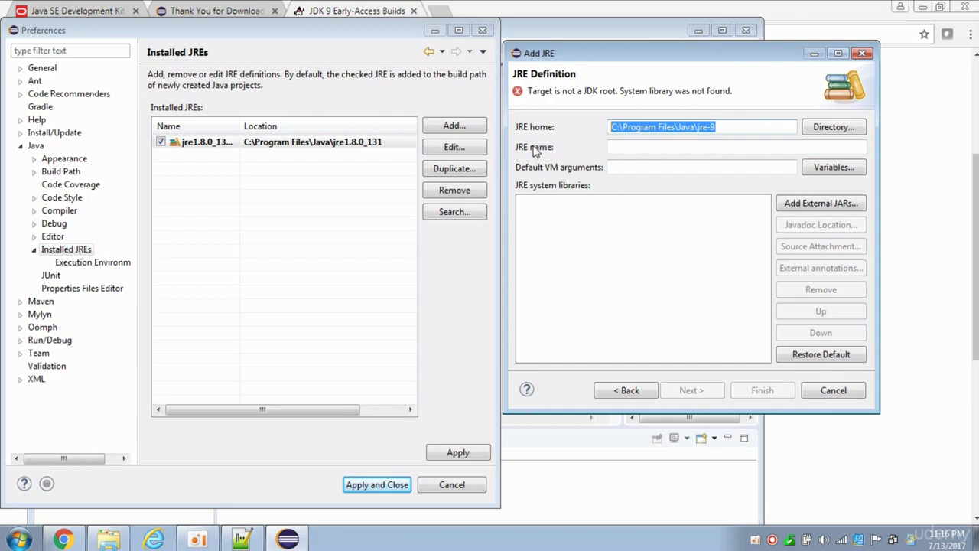
click(720, 126)
drag(736, 127, 609, 127)
key(ctrl+c)
click(863, 53)
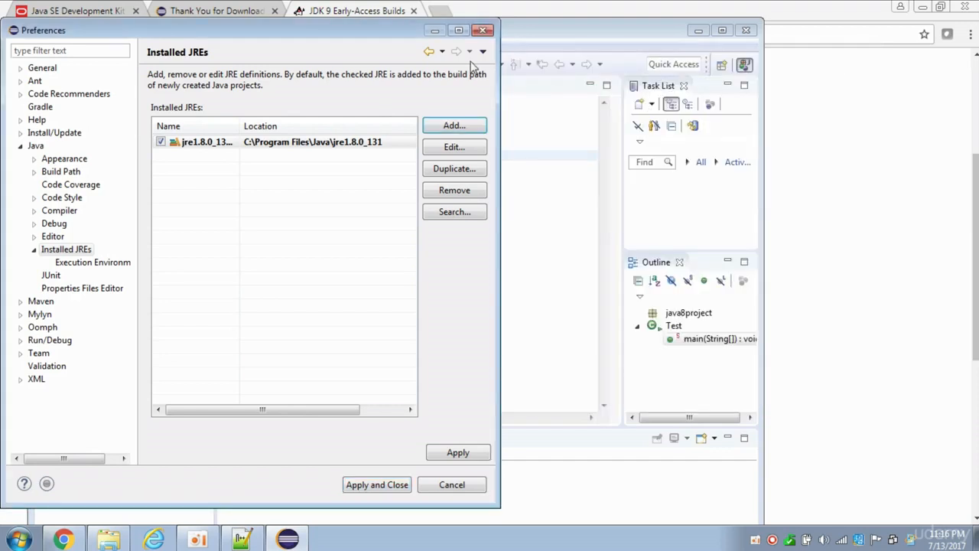
click(483, 30)
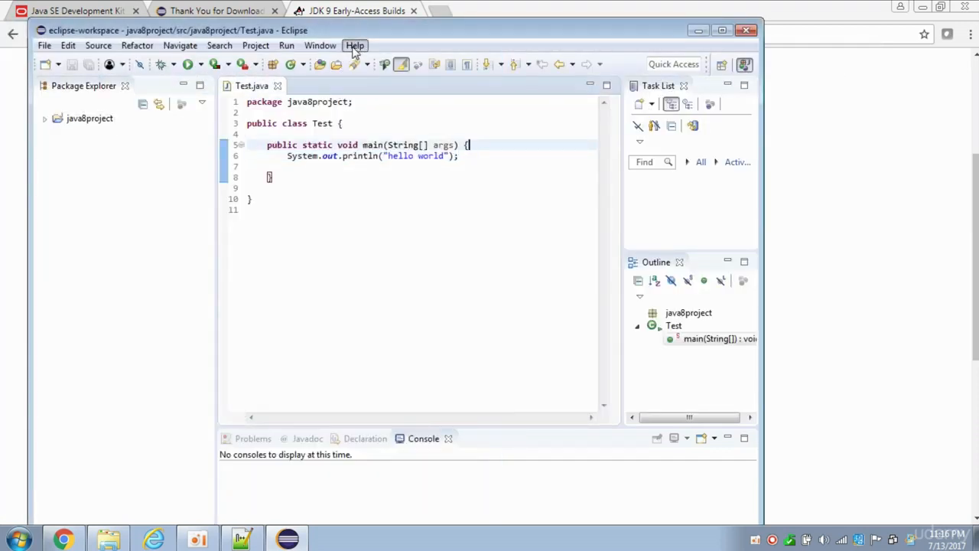
- Search the Eclipse Marketplace for "java 9 support"
click(355, 47)
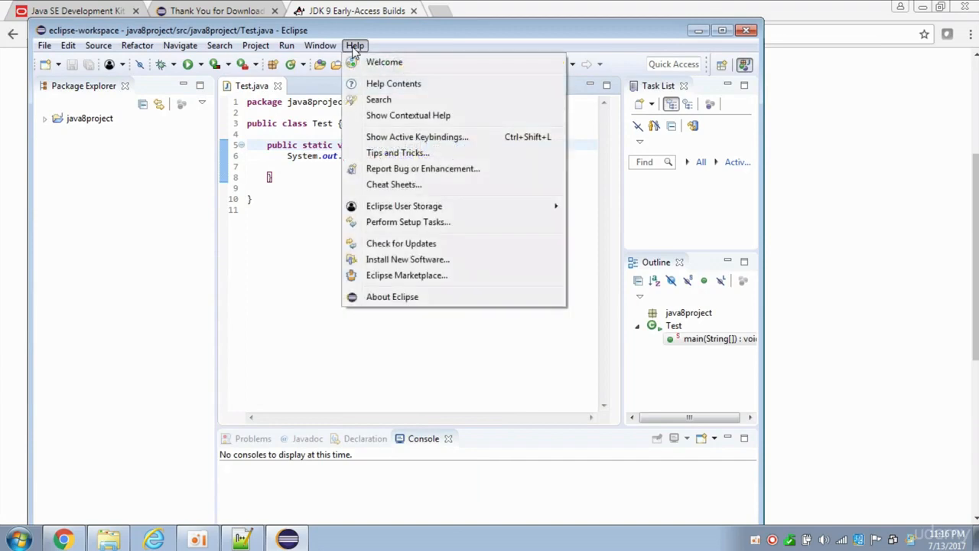
click(412, 278)
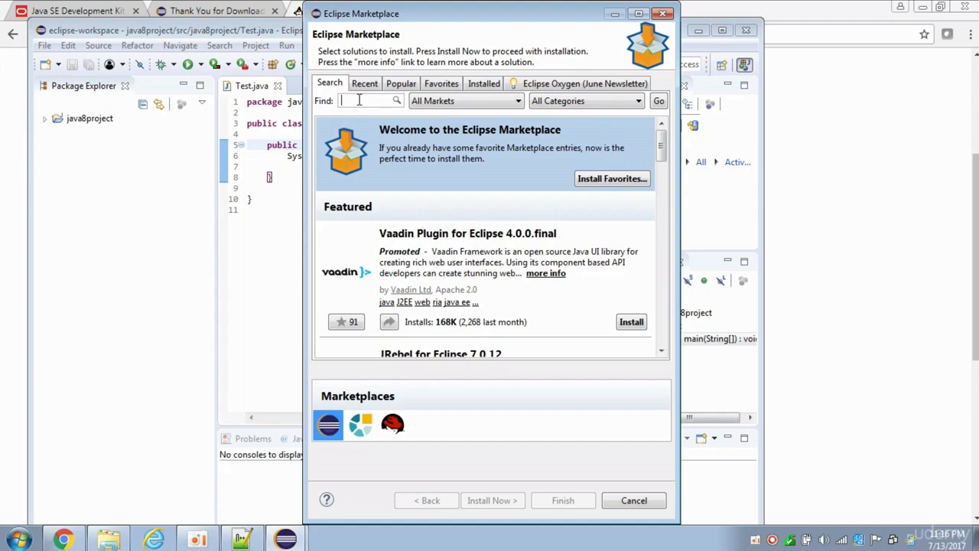
text(java)
text( 9 support)
key(Return)
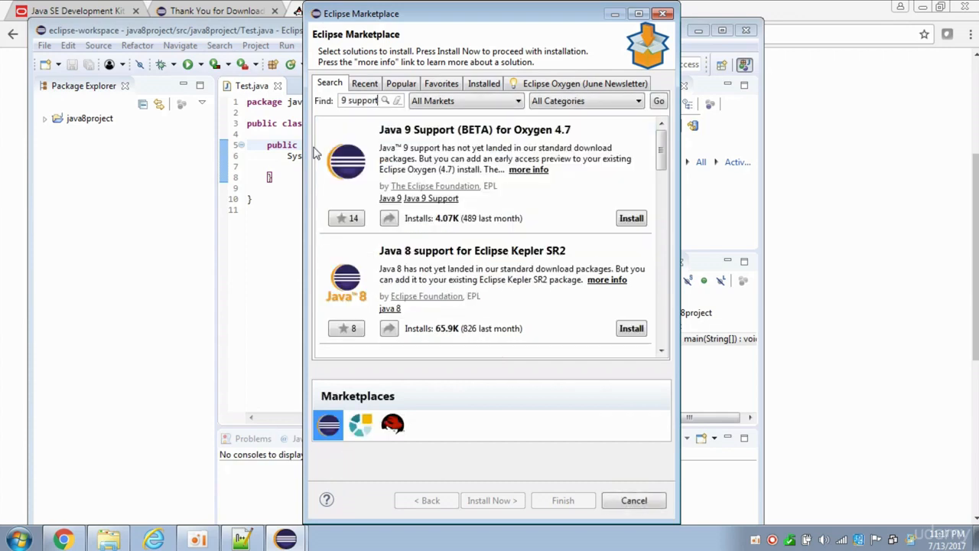
- Install Java 9 Support (BETA) for Oxygen 4.7, accepting the license agreement, and move the Eclipse window up
click(631, 219)
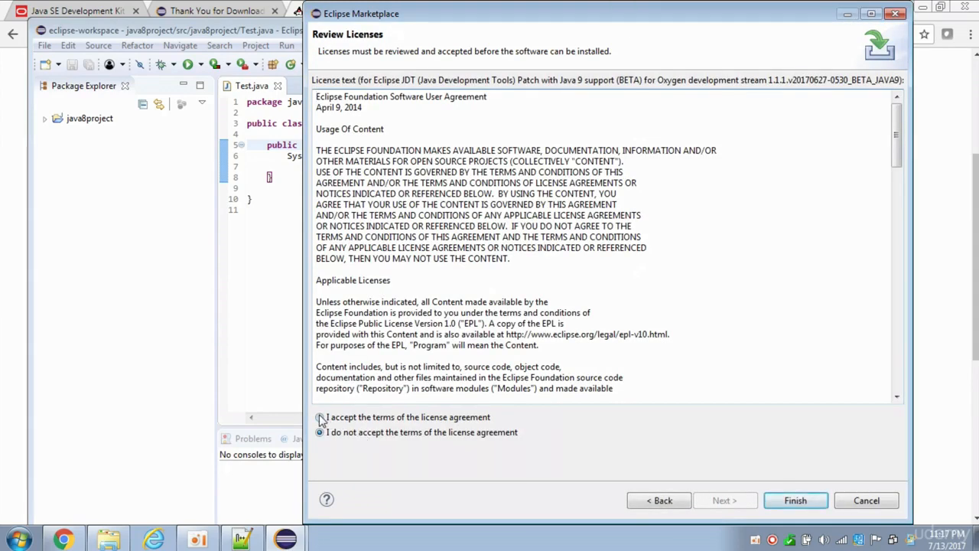
click(320, 418)
click(797, 499)
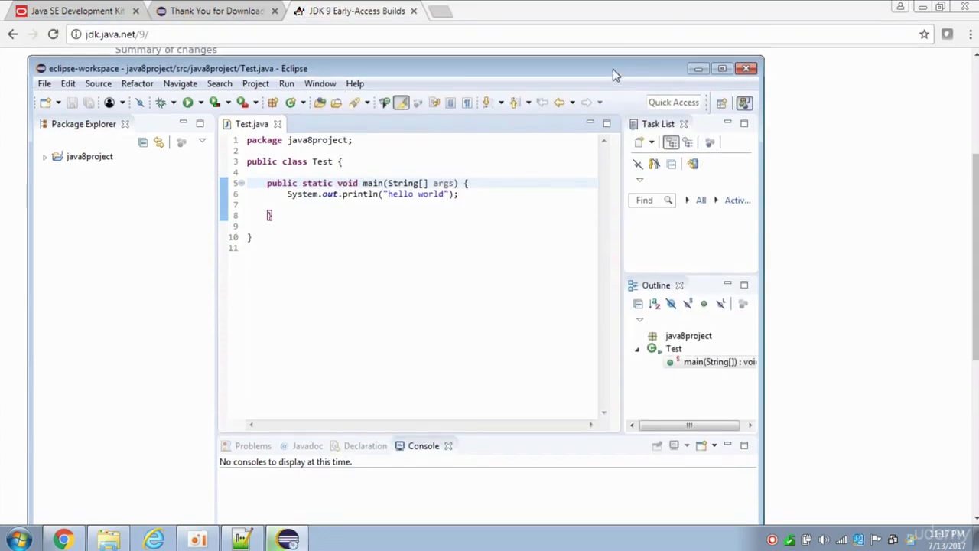
drag(612, 69, 623, 17)
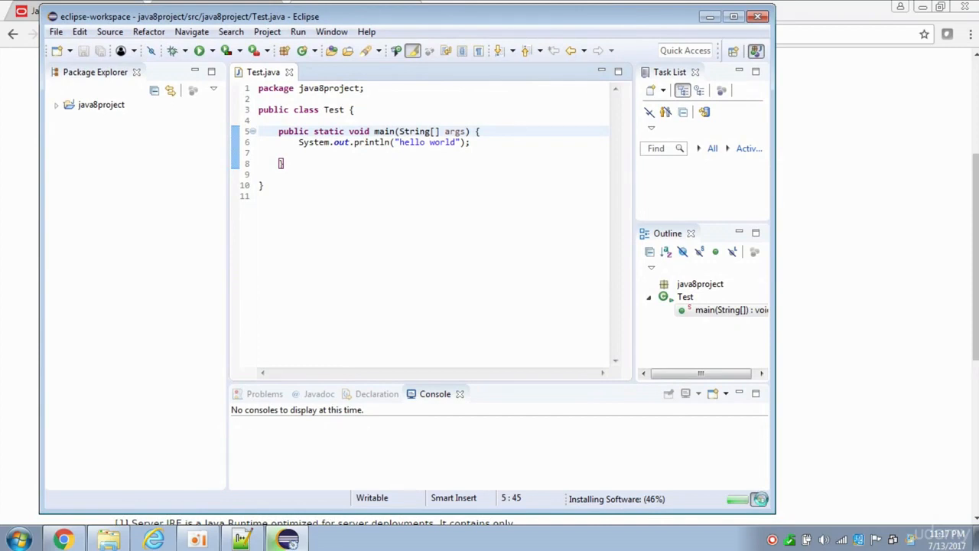
- Show the software installation progress, restart Eclipse to apply the Java 9 support, and close the Welcome page
click(759, 499)
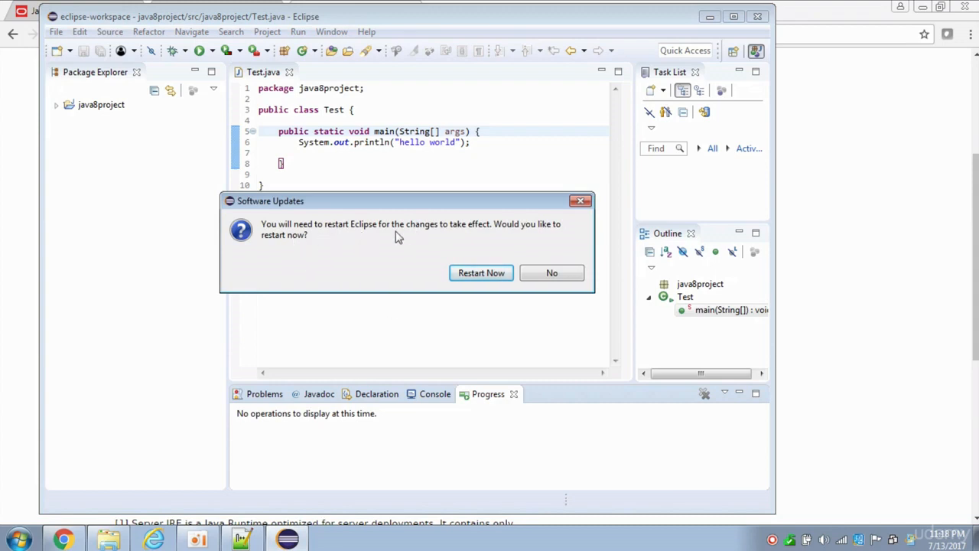
click(482, 277)
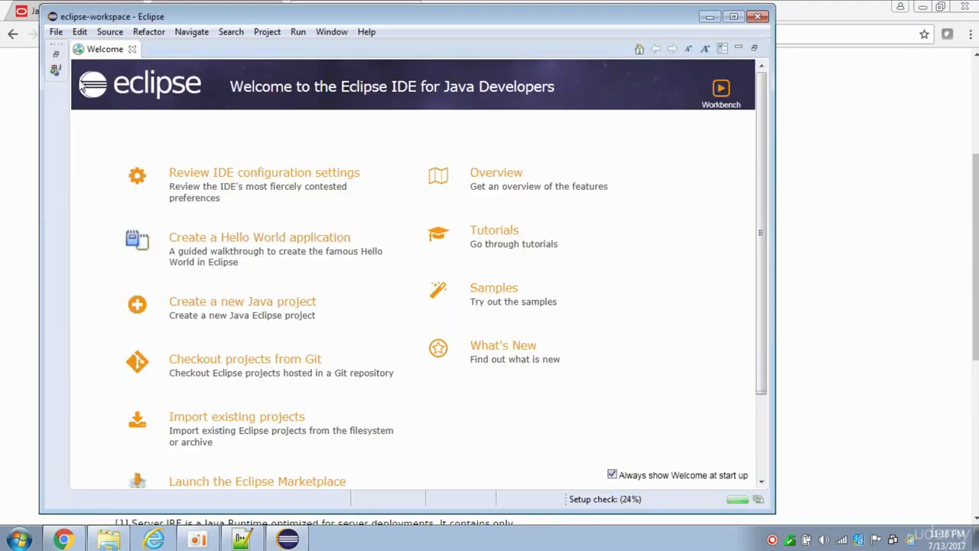
click(131, 49)
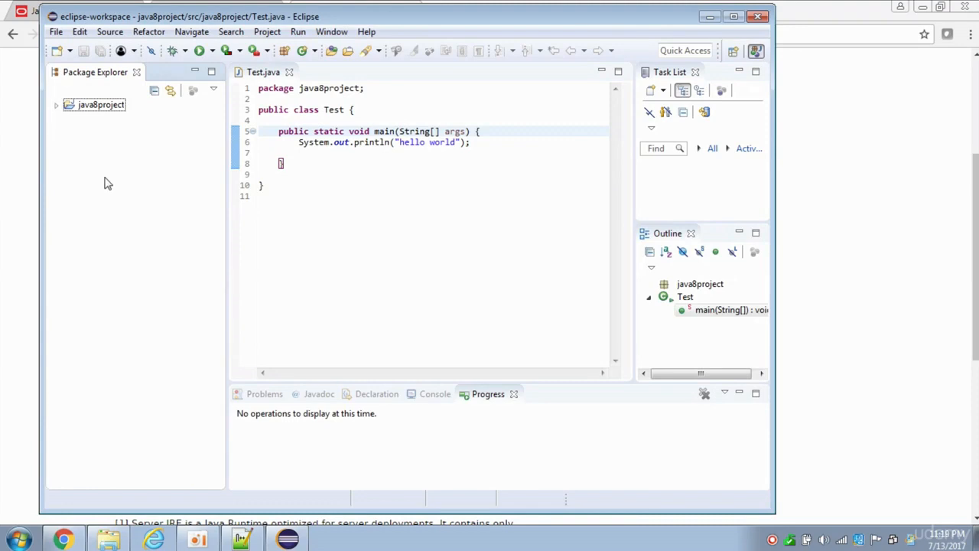
- In the Installed JREs preferences, define a new Standard VM with the JRE home C:\Program Files\Java\jre-9
click(325, 34)
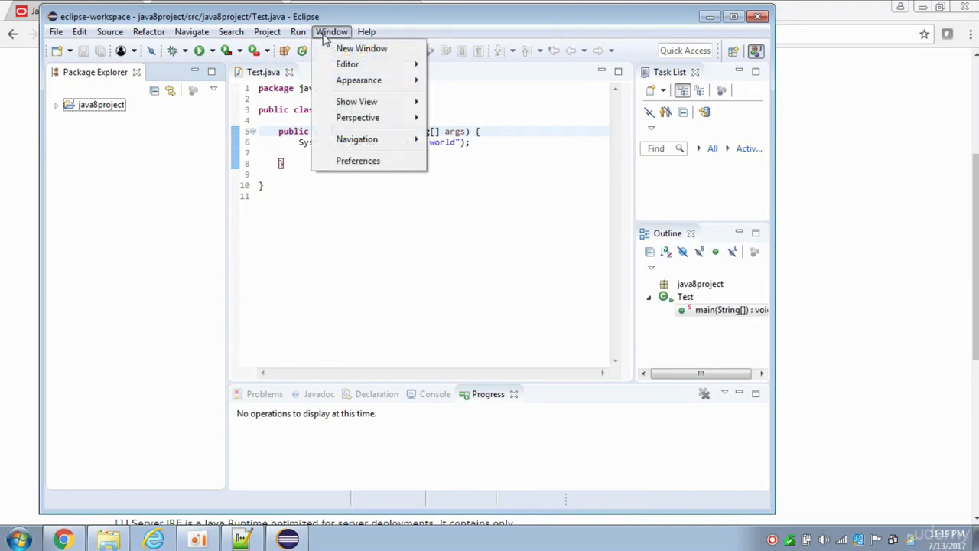
click(349, 160)
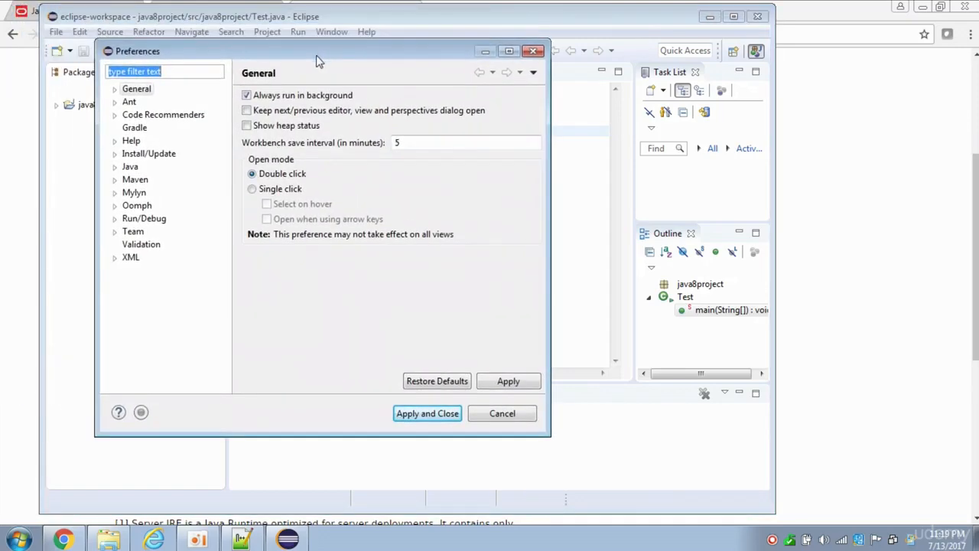
click(115, 167)
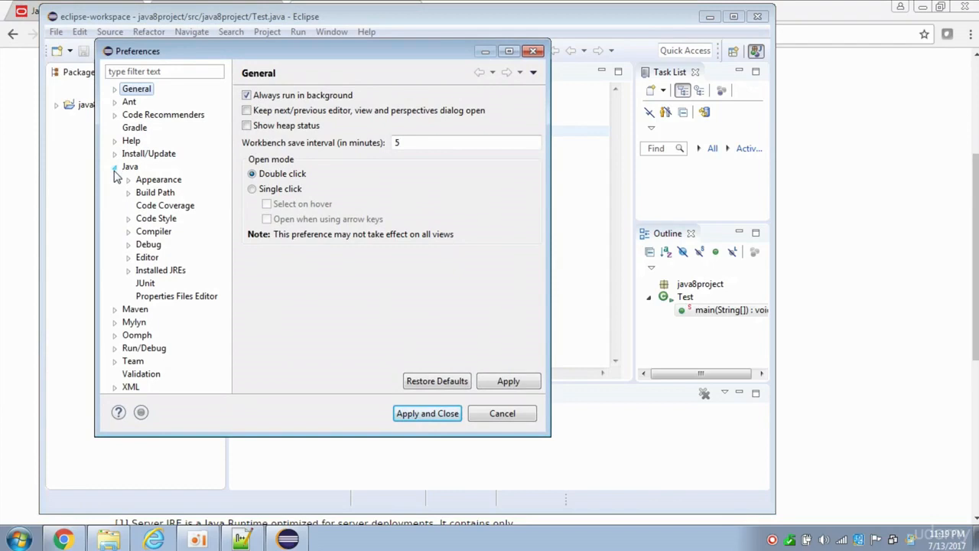
click(145, 270)
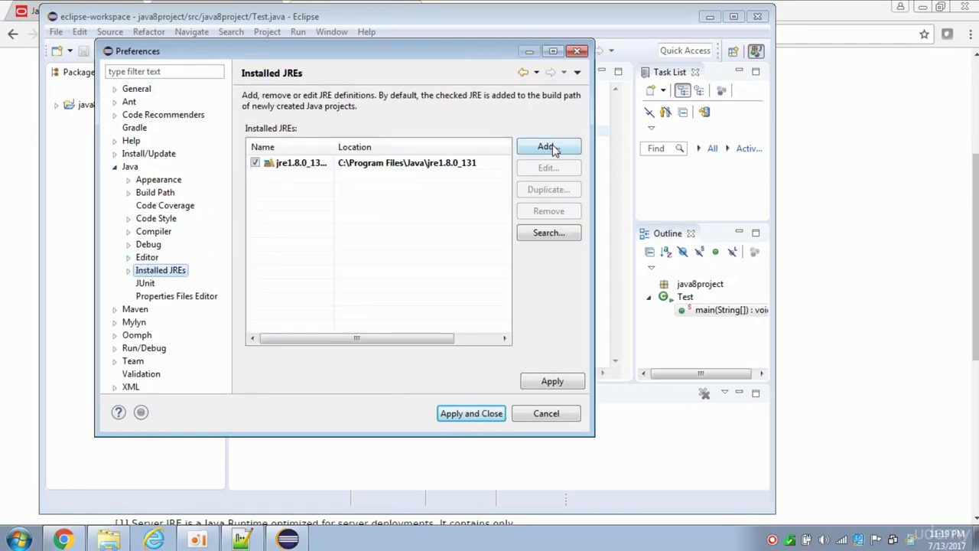
click(547, 146)
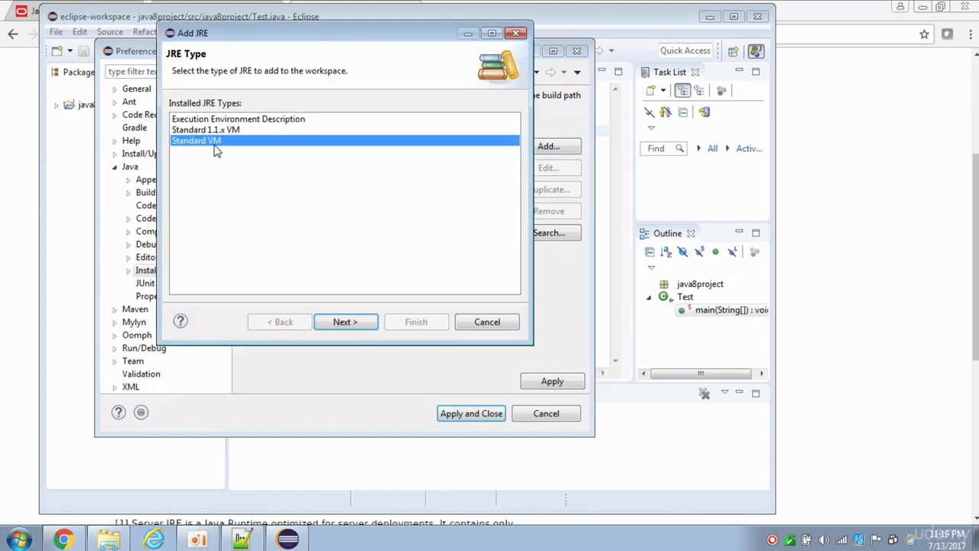
click(346, 321)
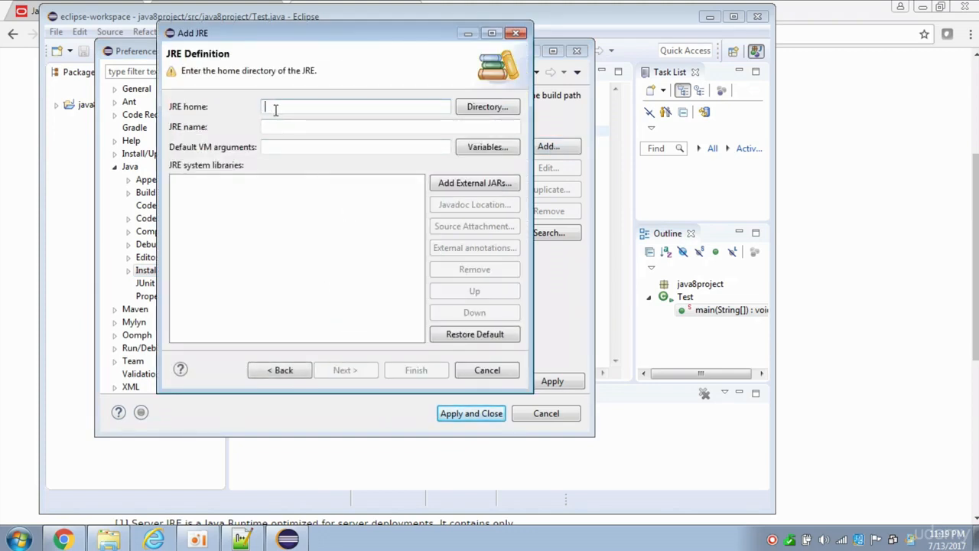
key(ctrl+v)
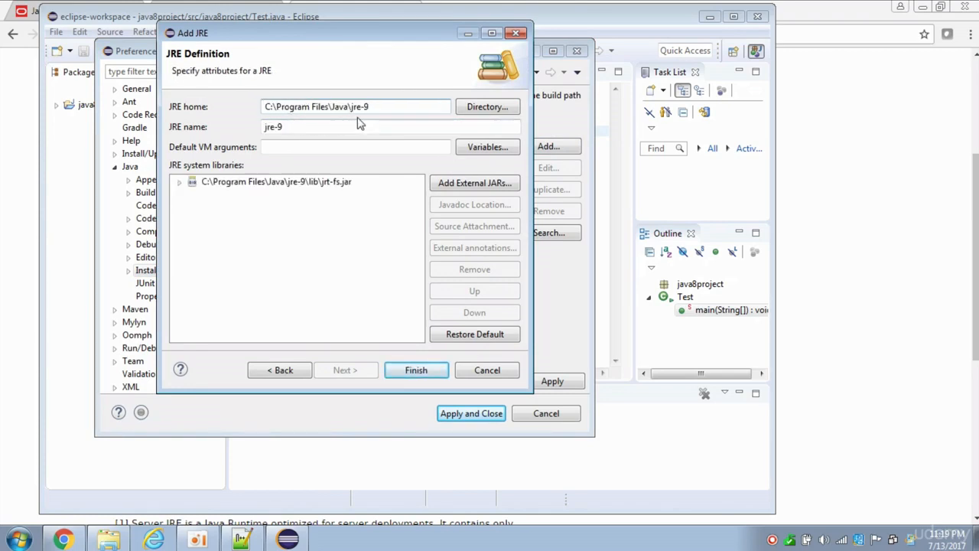
- Check the JRE home path and the jrt-fs.jar system library, and finish adding the jre-9 definition
drag(372, 106, 360, 106)
click(375, 107)
click(276, 184)
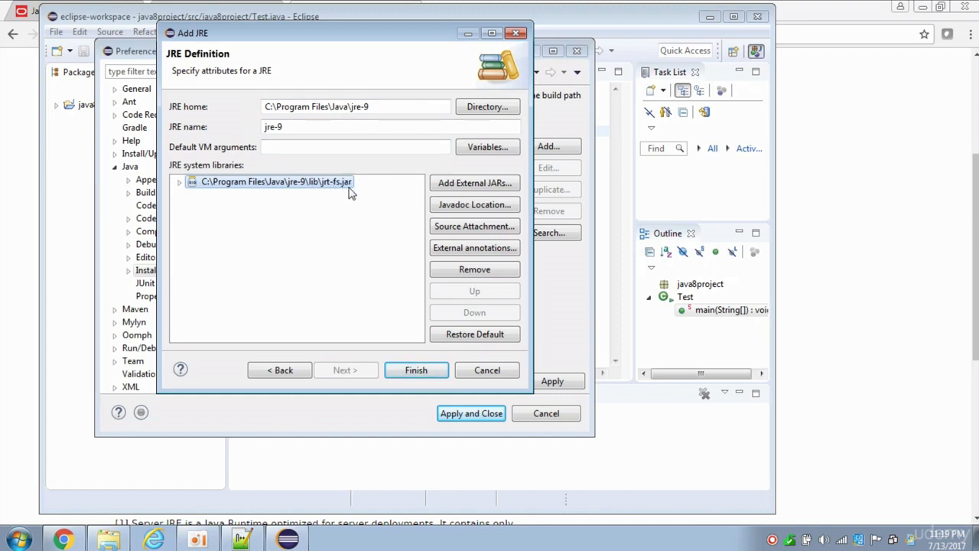
drag(386, 107, 362, 108)
click(383, 106)
click(374, 107)
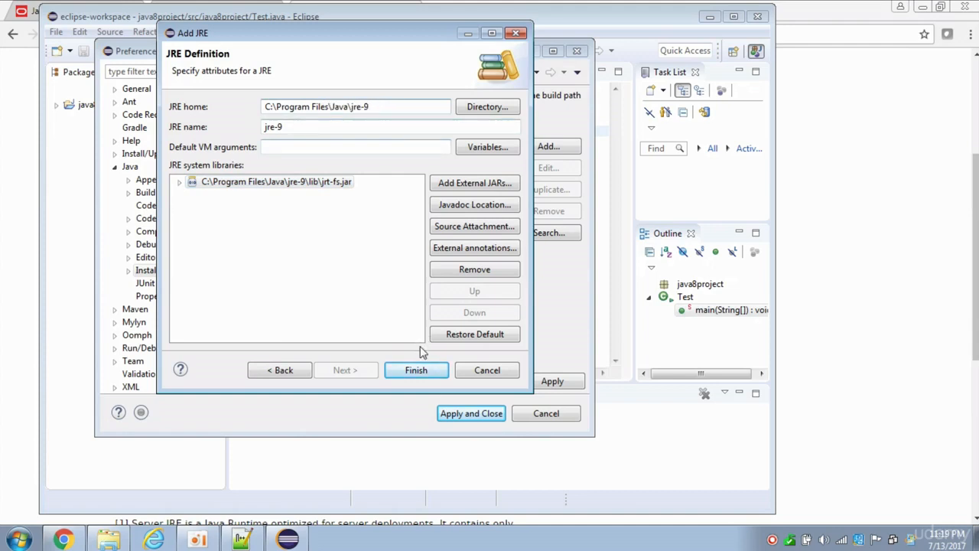
click(415, 370)
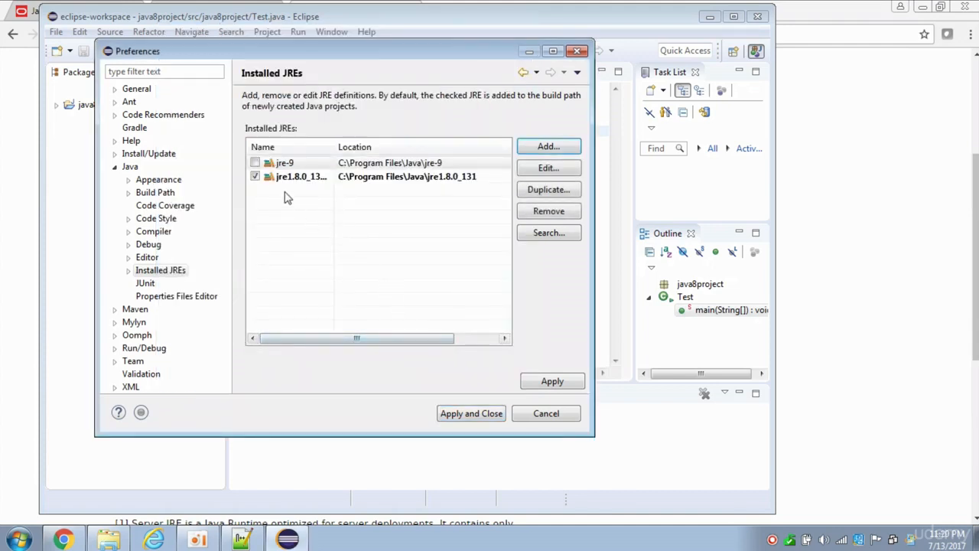
- Make jre-9 the default JRE for the workspace instead of jre1.8.0_131, and apply the preferences
click(255, 177)
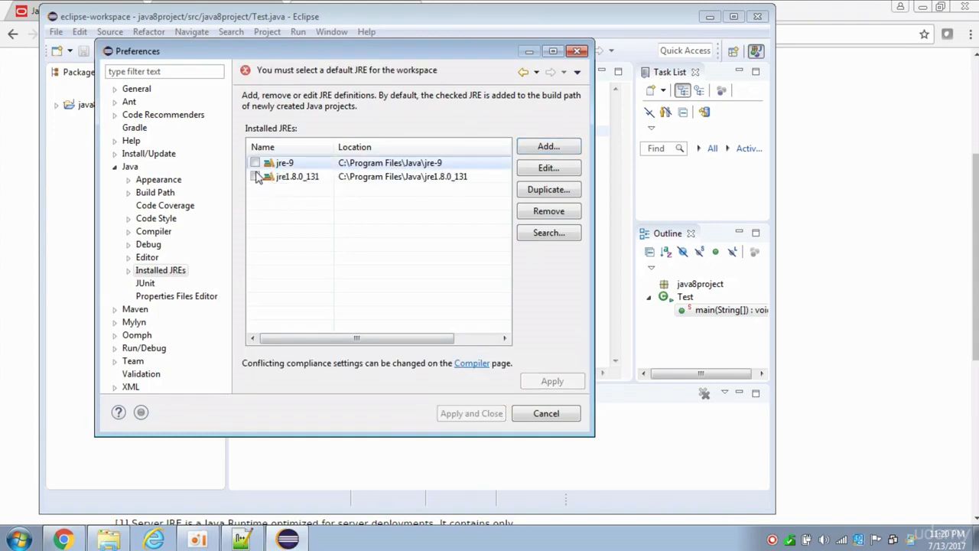
click(255, 163)
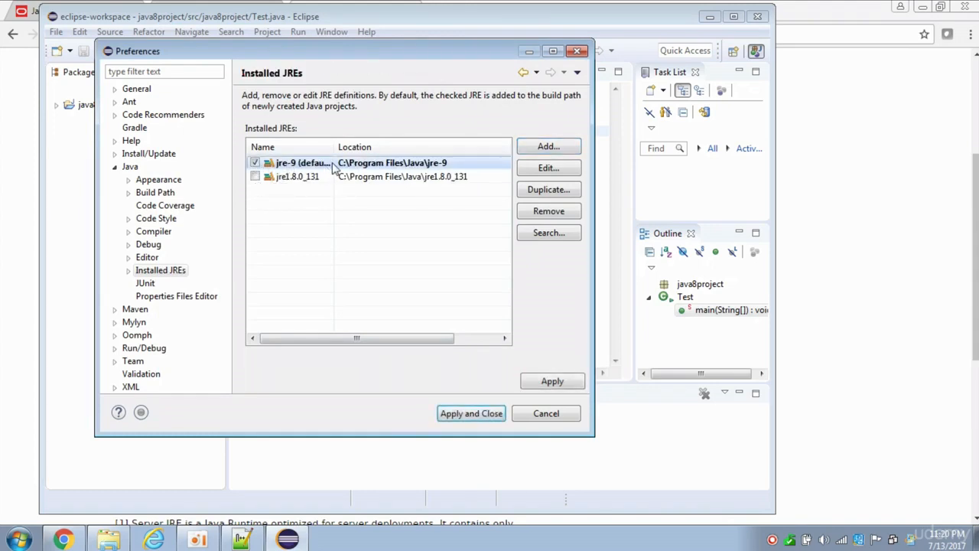
click(470, 413)
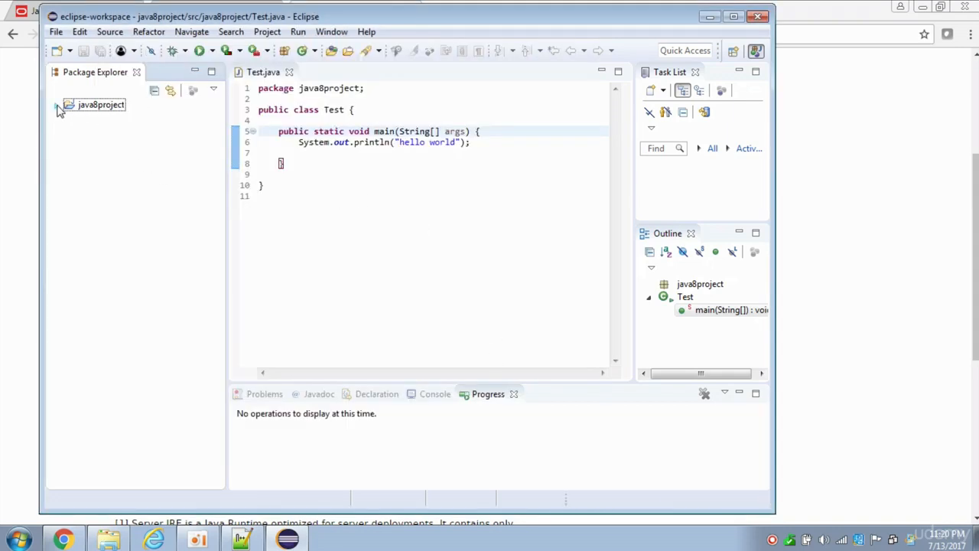
- Expand java8project to check its JRE System Library, run Test.java, and enlarge the console area to inspect the output
click(57, 107)
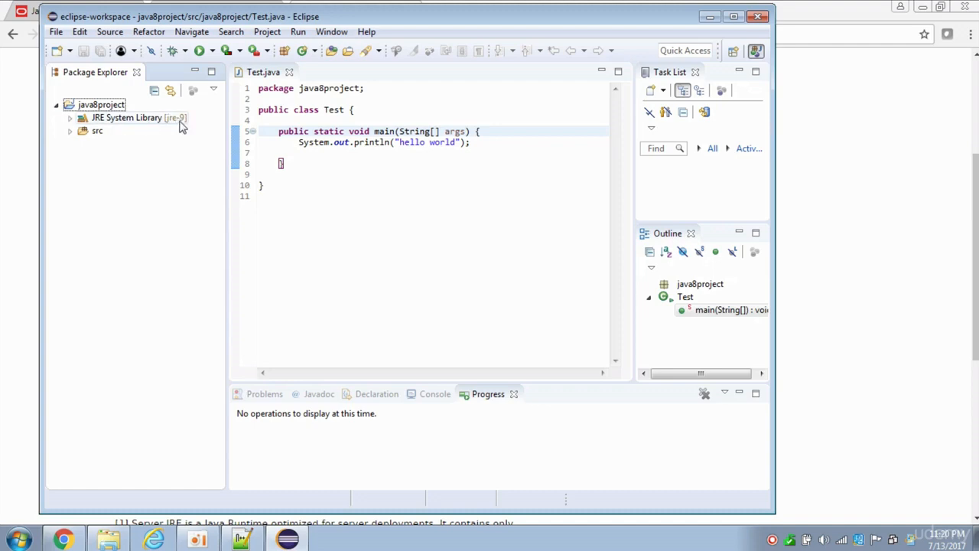
click(349, 162)
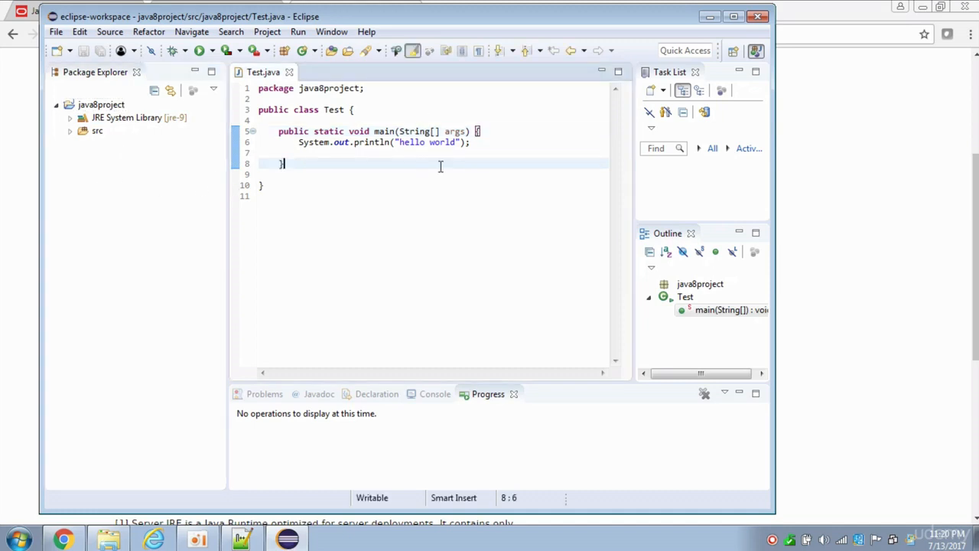
click(198, 51)
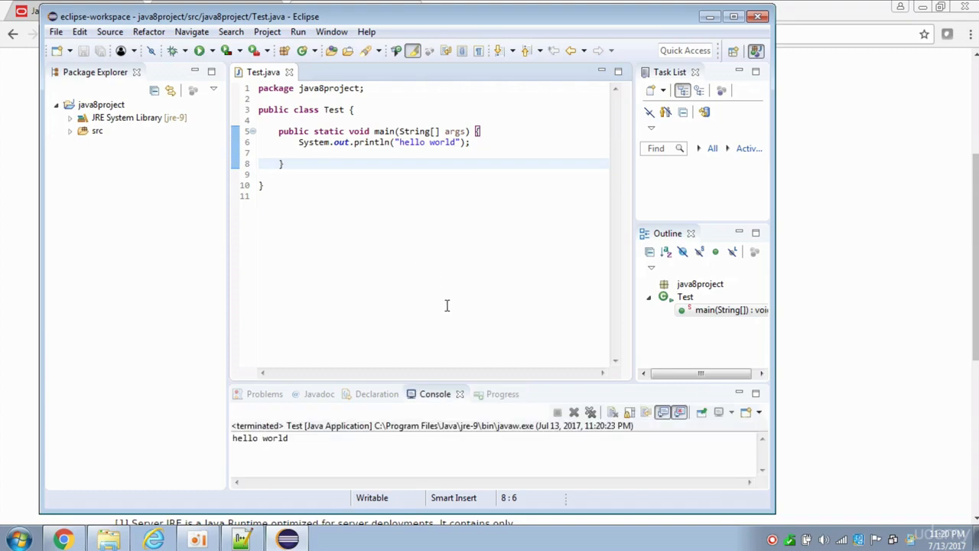
drag(433, 383, 433, 345)
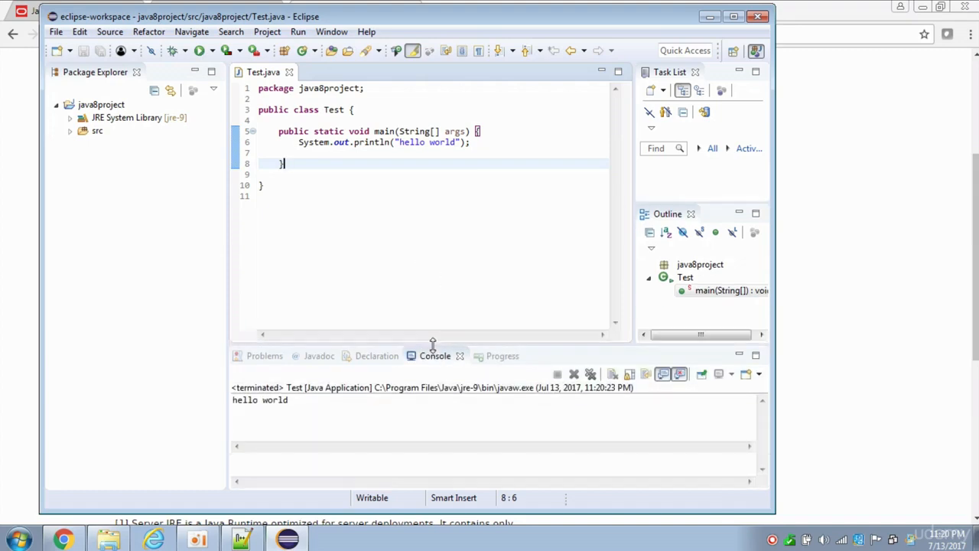
drag(289, 405, 235, 406)
click(234, 407)
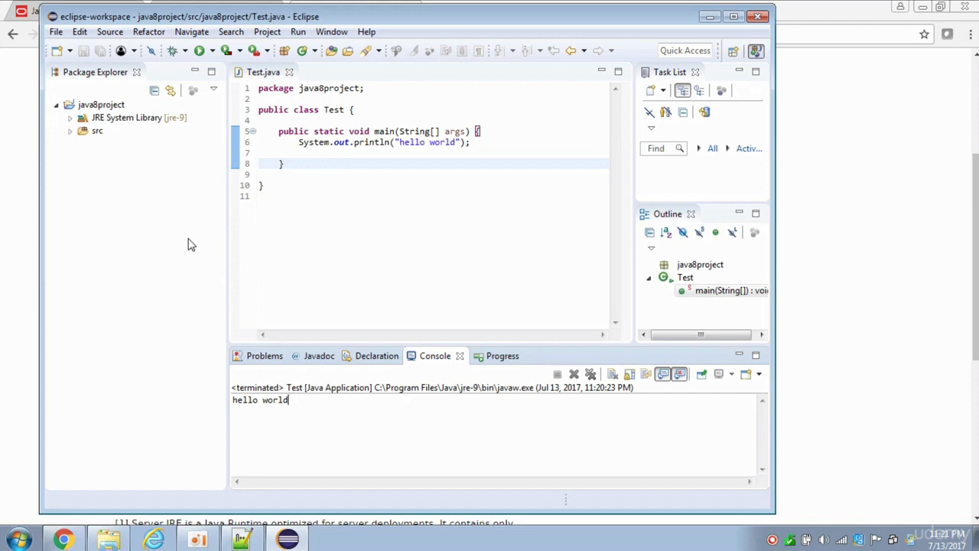
- Start a new Java project named newproject that uses the default JRE
right_click(121, 186)
mouse_move(124, 187)
click(321, 181)
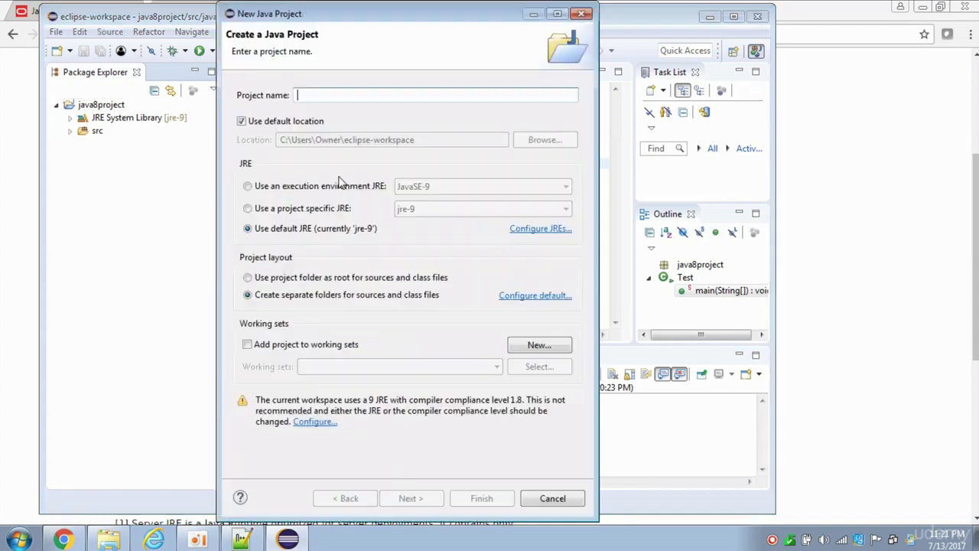
text(new)
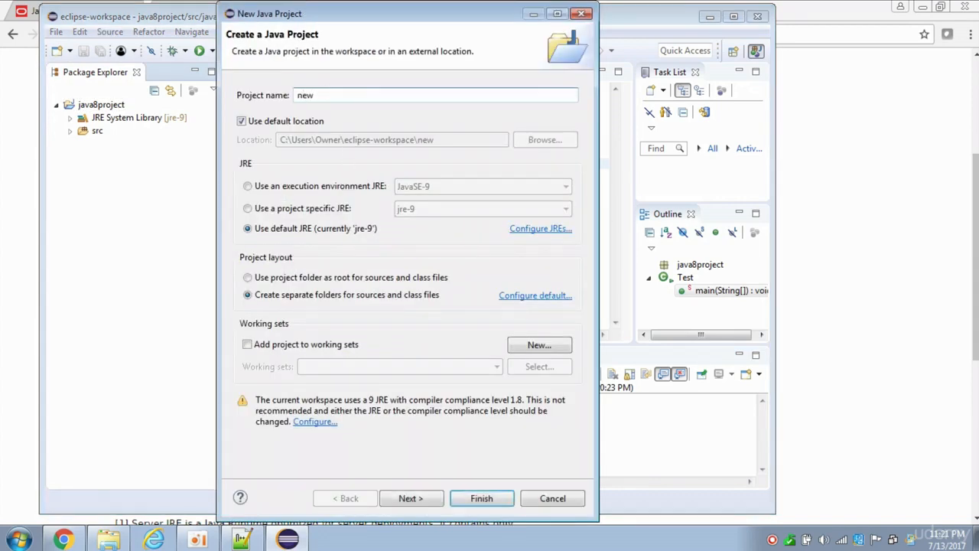
text(project)
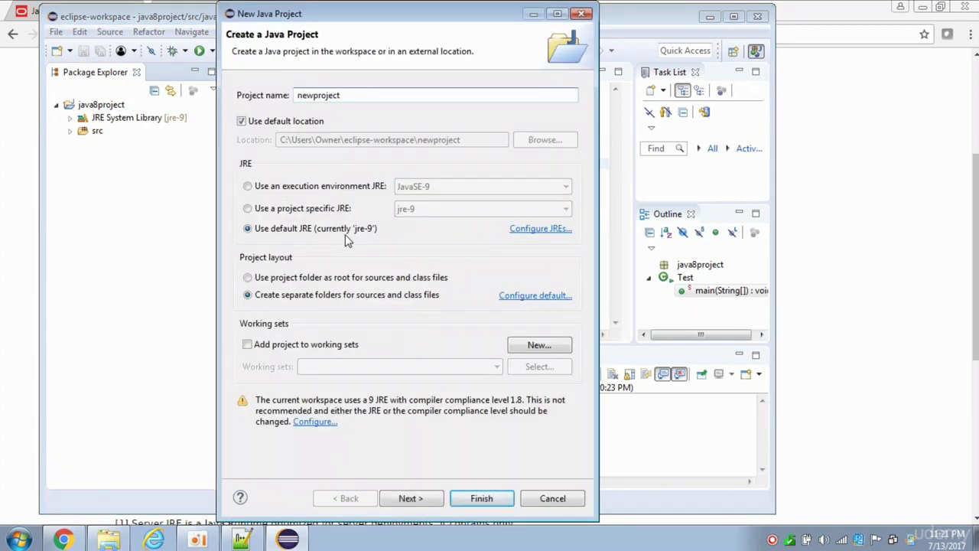